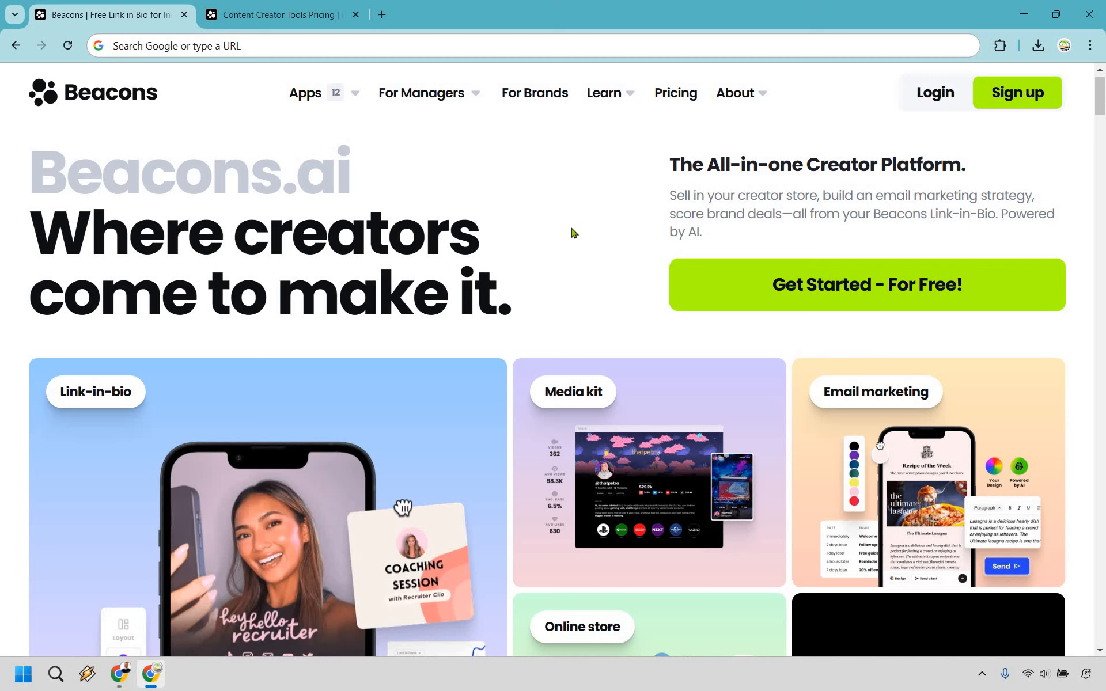
Log in to the Beacons account and open the design settings of the link-in-bio page's Header block
left_click(934, 90)
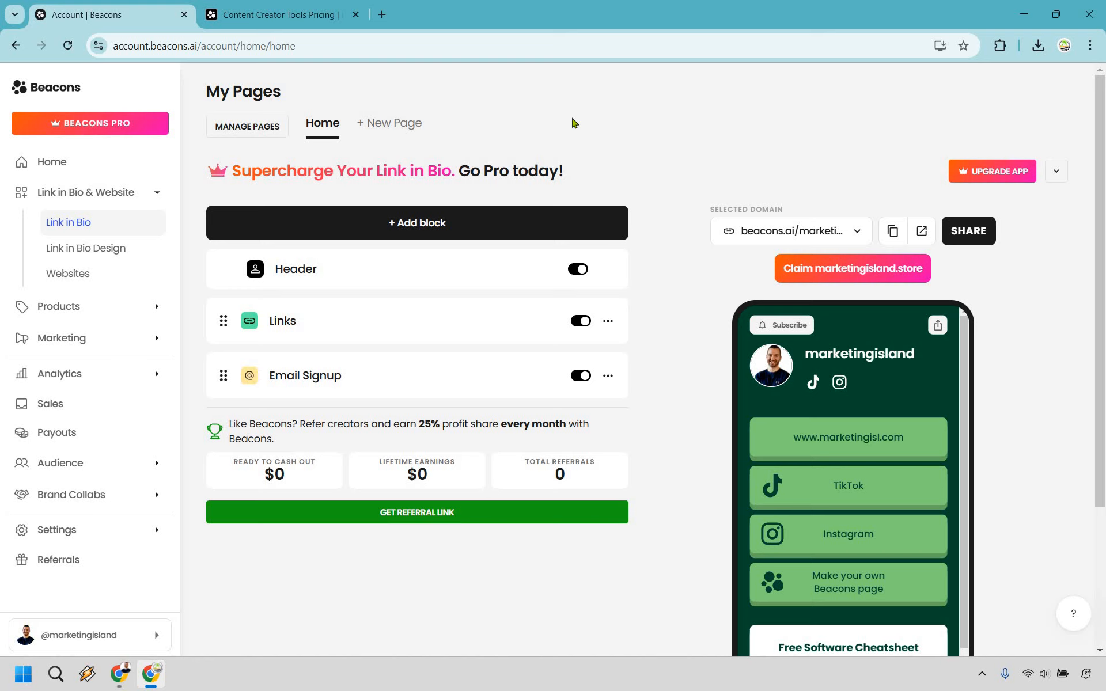
left_click(313, 268)
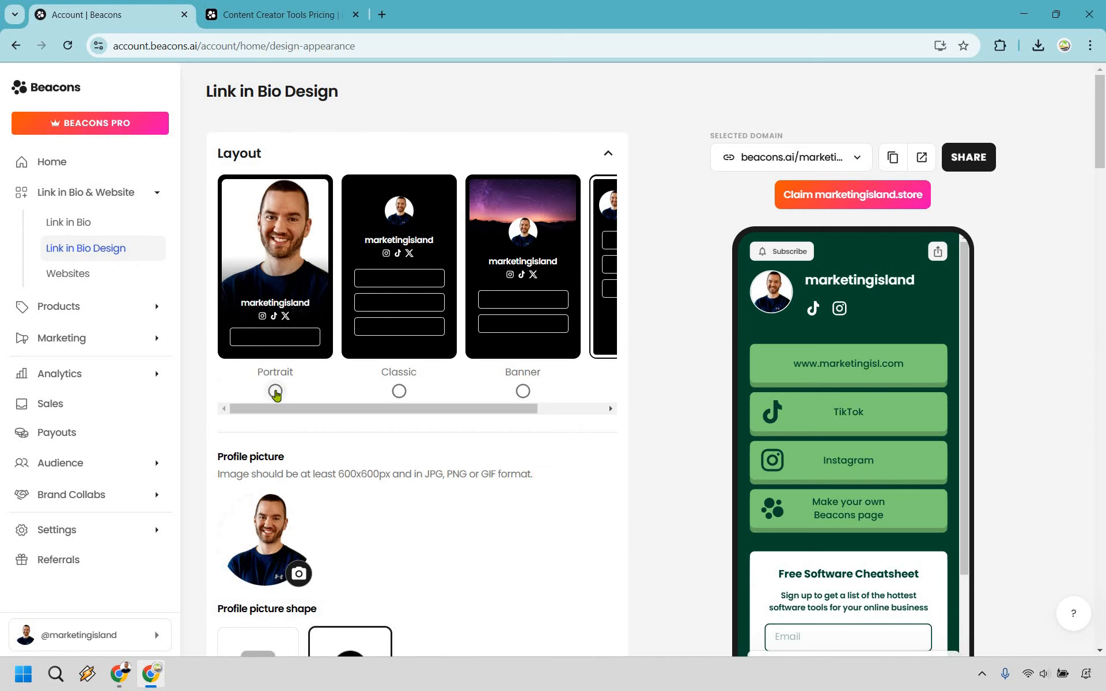
Try the Portrait and Banner layouts for the link-in-bio page, ending on the Compact layout
left_click(276, 393)
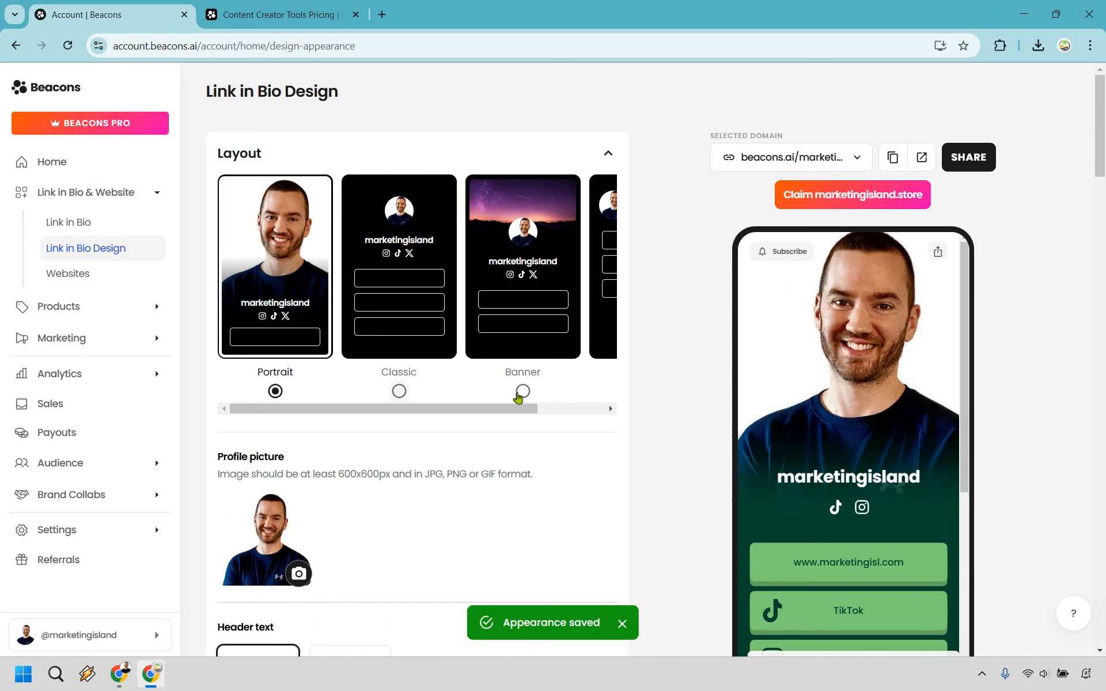
left_click(520, 394)
left_click_drag(521, 409, 613, 408)
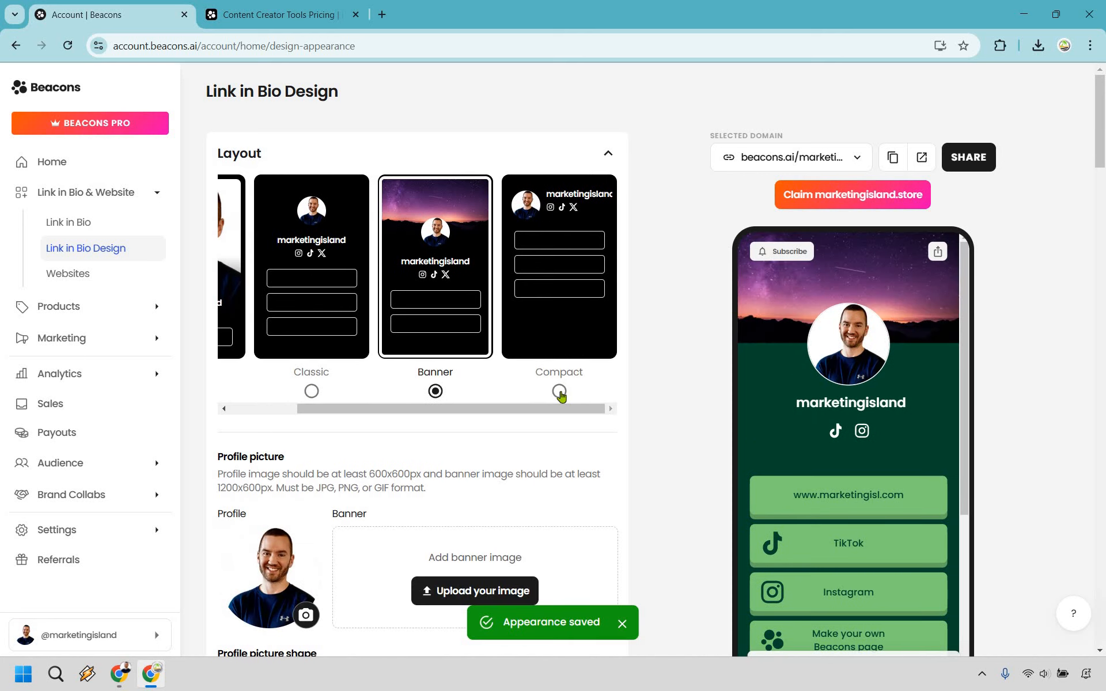
left_click(560, 392)
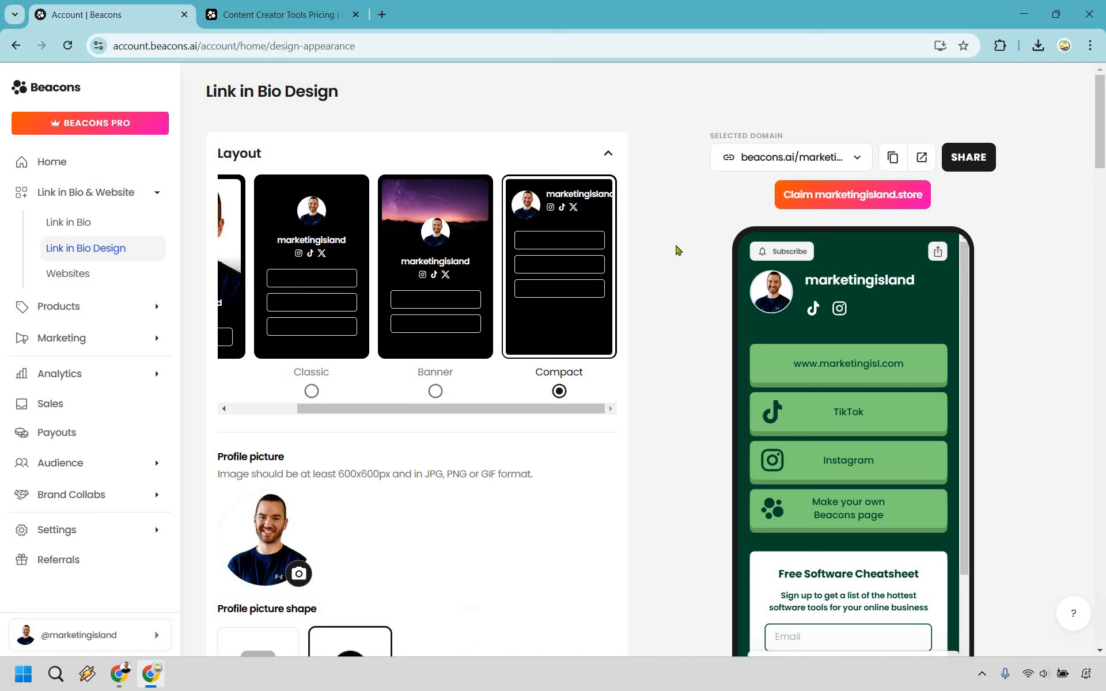
Try the Rounded profile picture shape and switch back to Circular
scroll(678, 249, "down", 4)
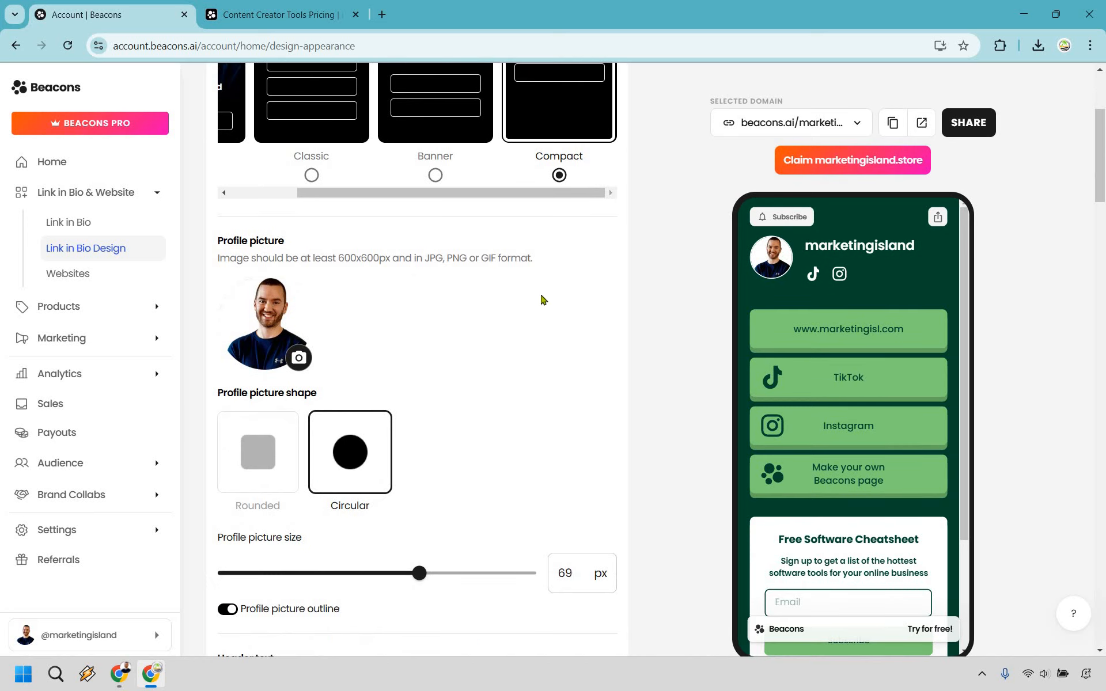
scroll(537, 249, "down", 1)
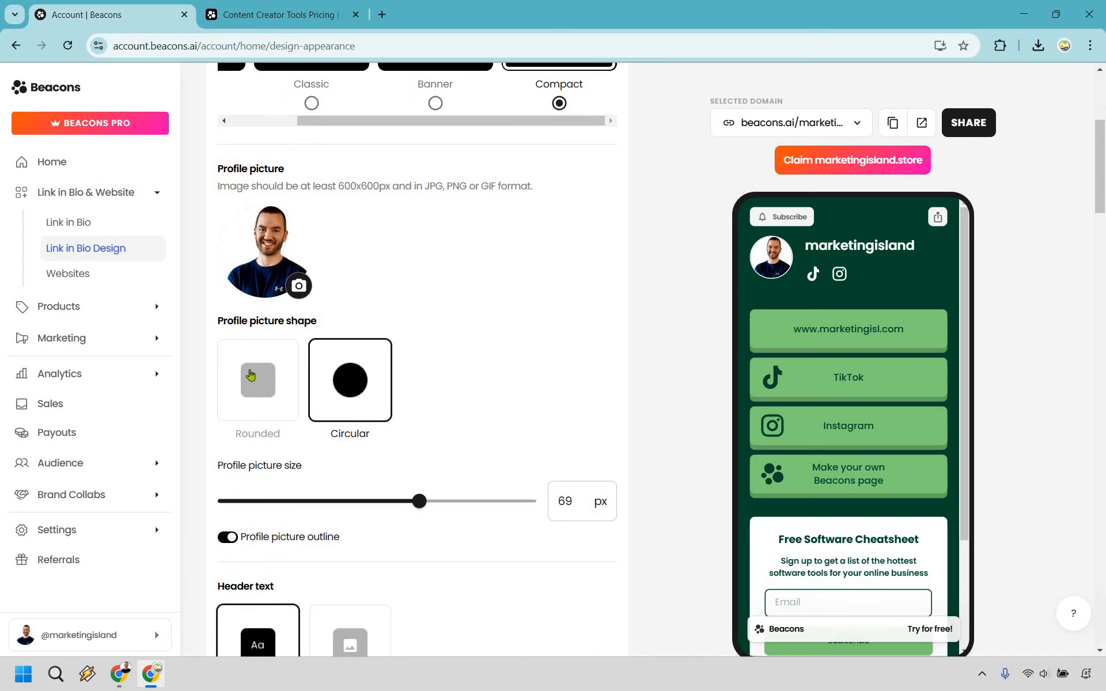
left_click(255, 376)
left_click(350, 382)
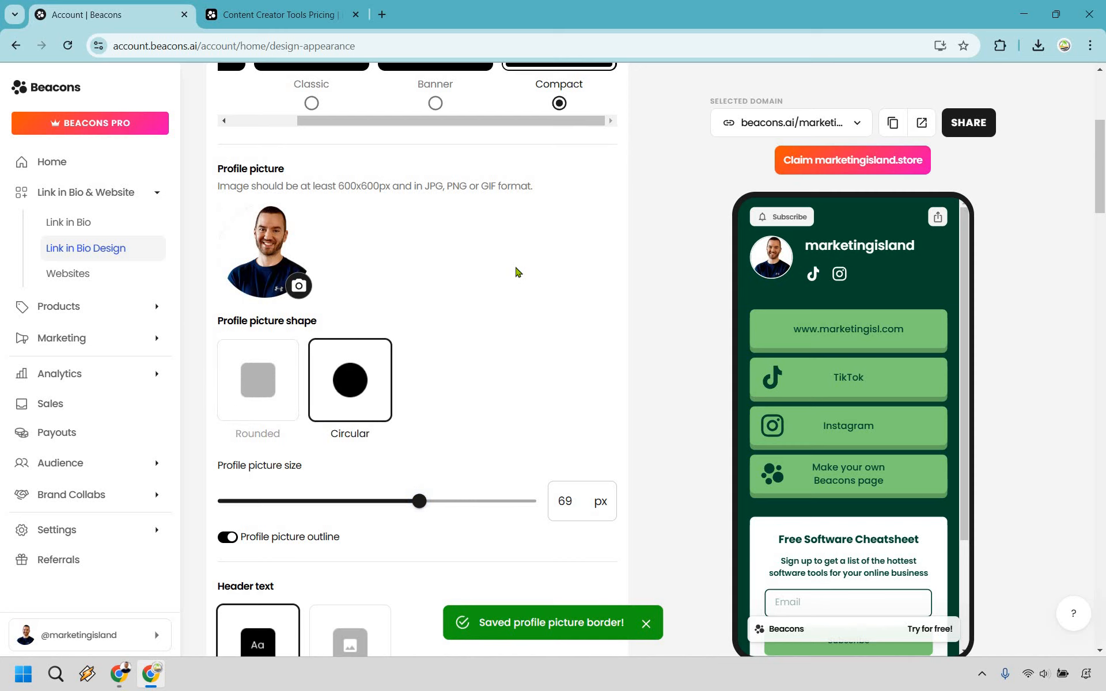
Review the remaining design settings: header text, social icons, color palette, page background, block style, font and page pop-up
scroll(501, 262, "down", 4)
scroll(493, 259, "down", 1)
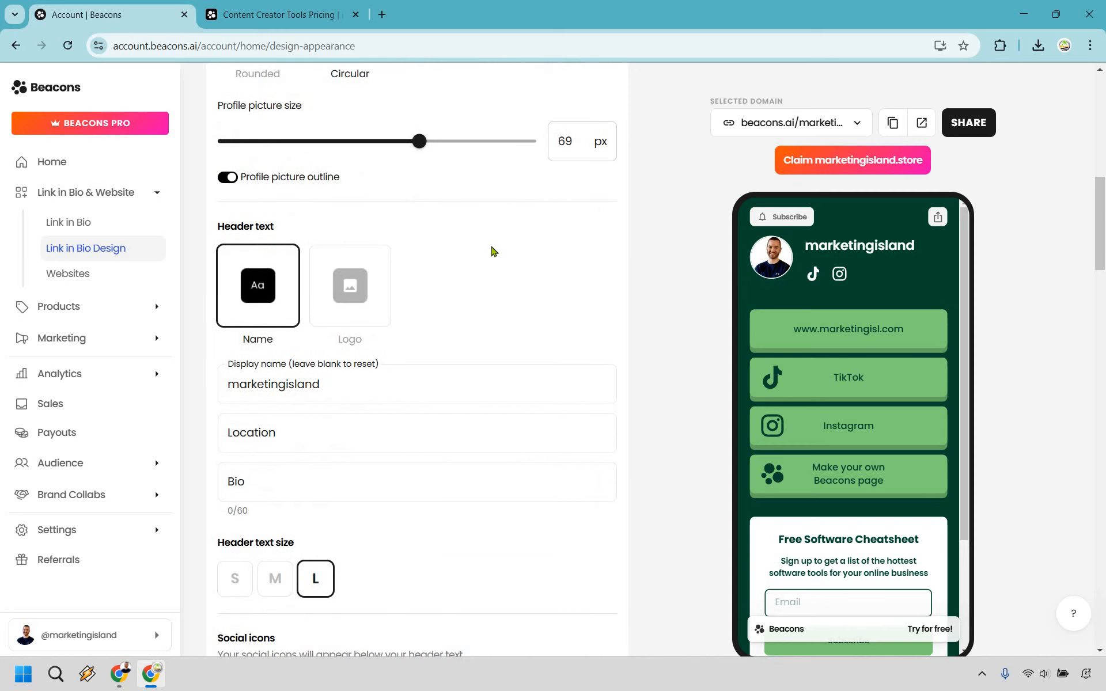
scroll(495, 247, "down", 2)
scroll(502, 231, "down", 2)
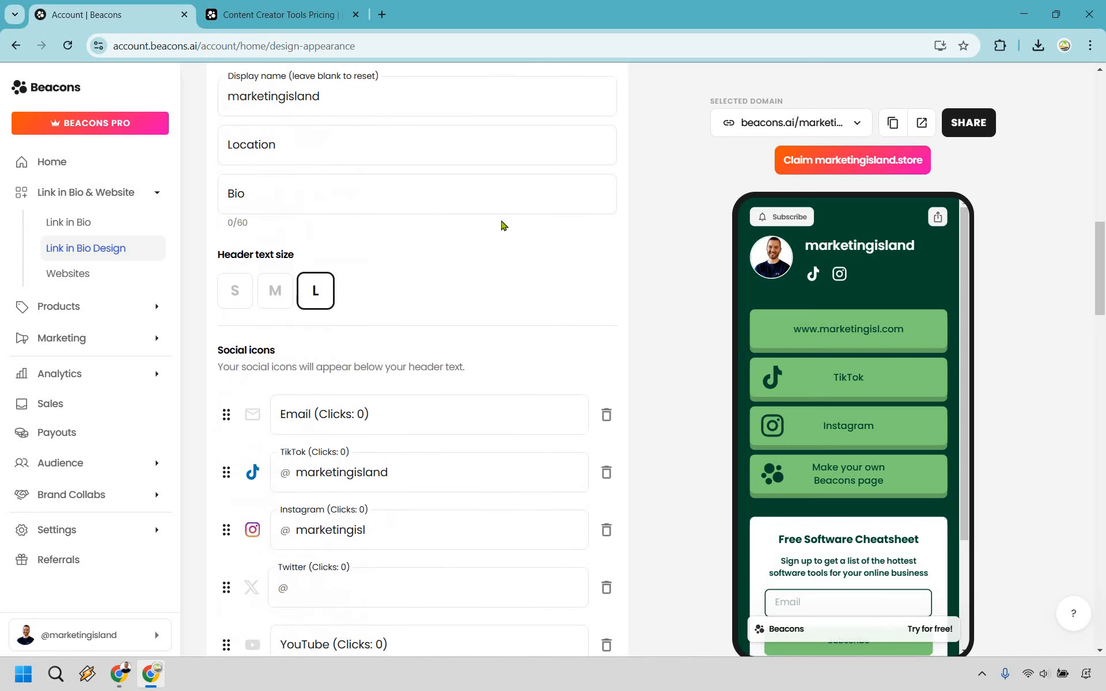
scroll(482, 240, "down", 2)
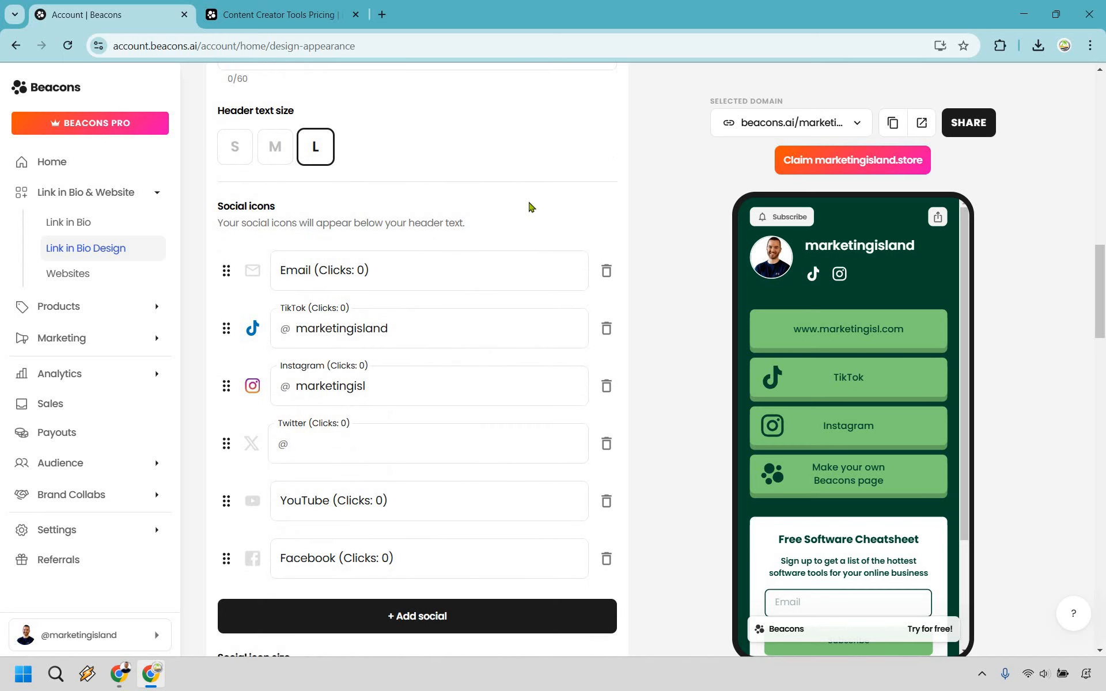
scroll(517, 412, "down", 3)
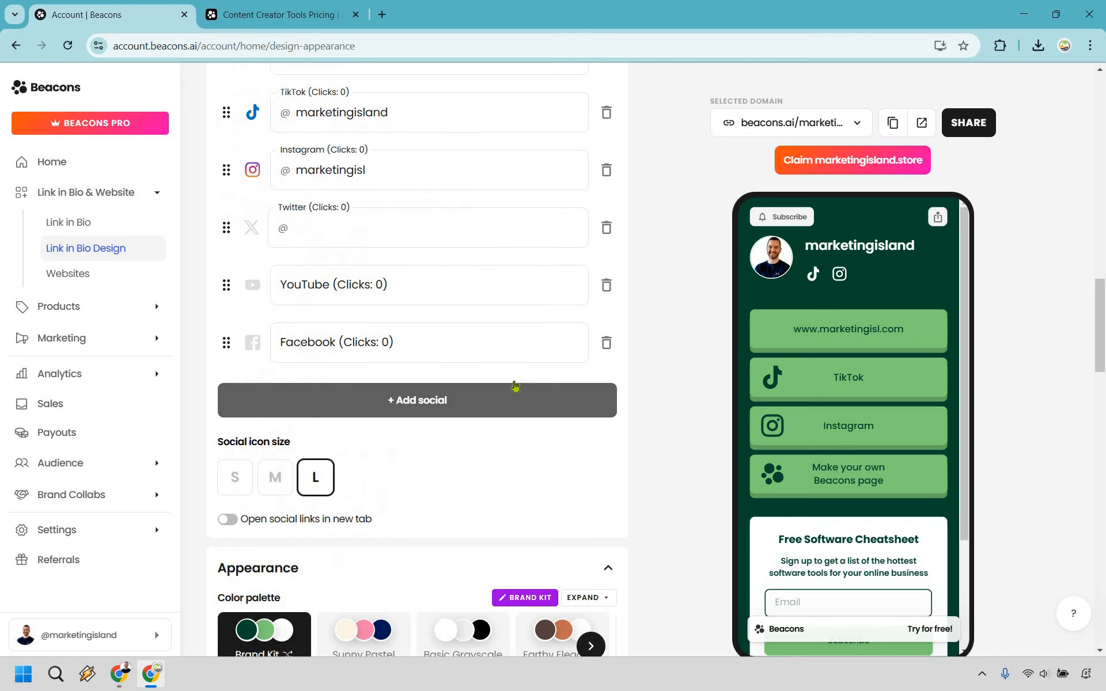
scroll(493, 284, "down", 3)
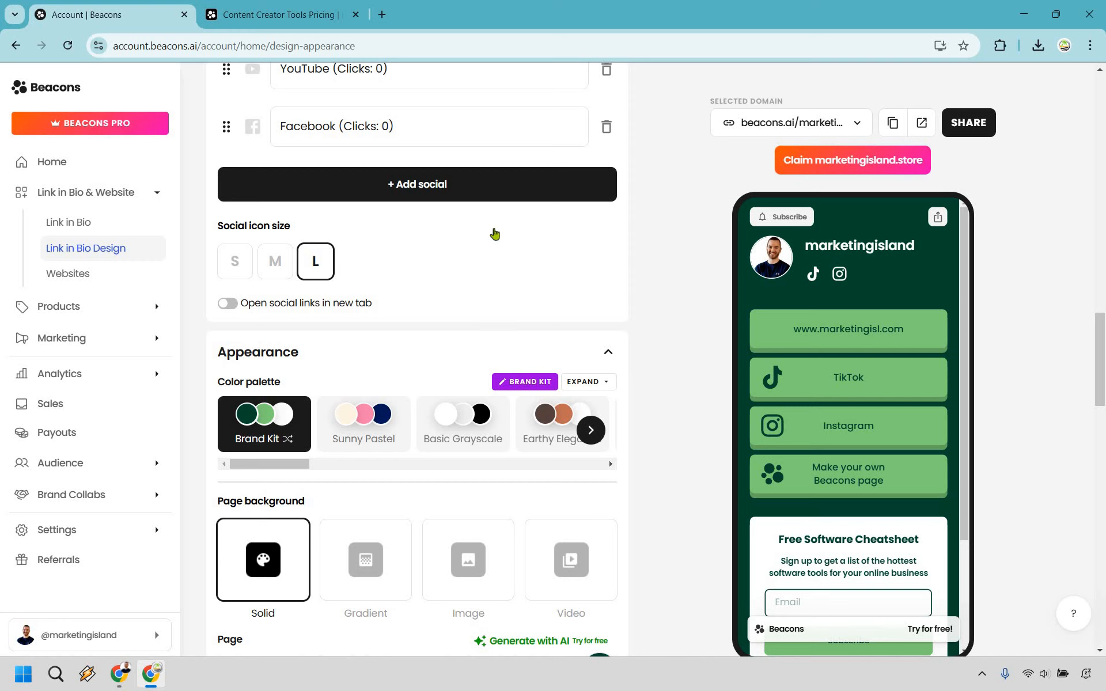
scroll(434, 334, "down", 4)
scroll(437, 299, "down", 4)
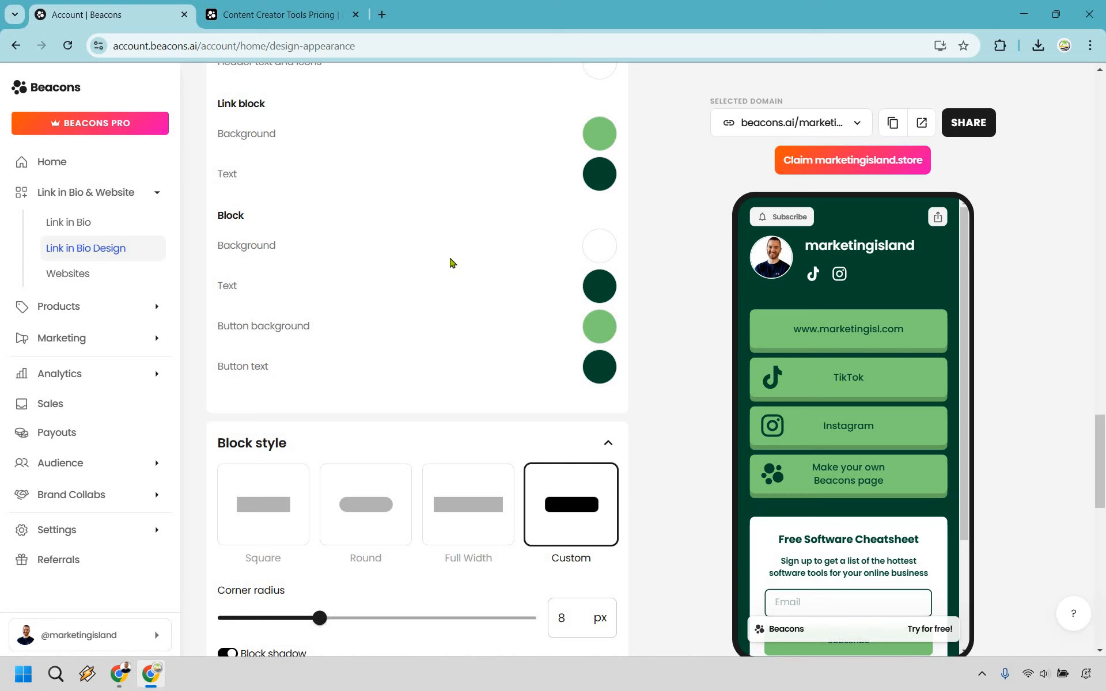
scroll(436, 341, "down", 1)
scroll(444, 323, "down", 5)
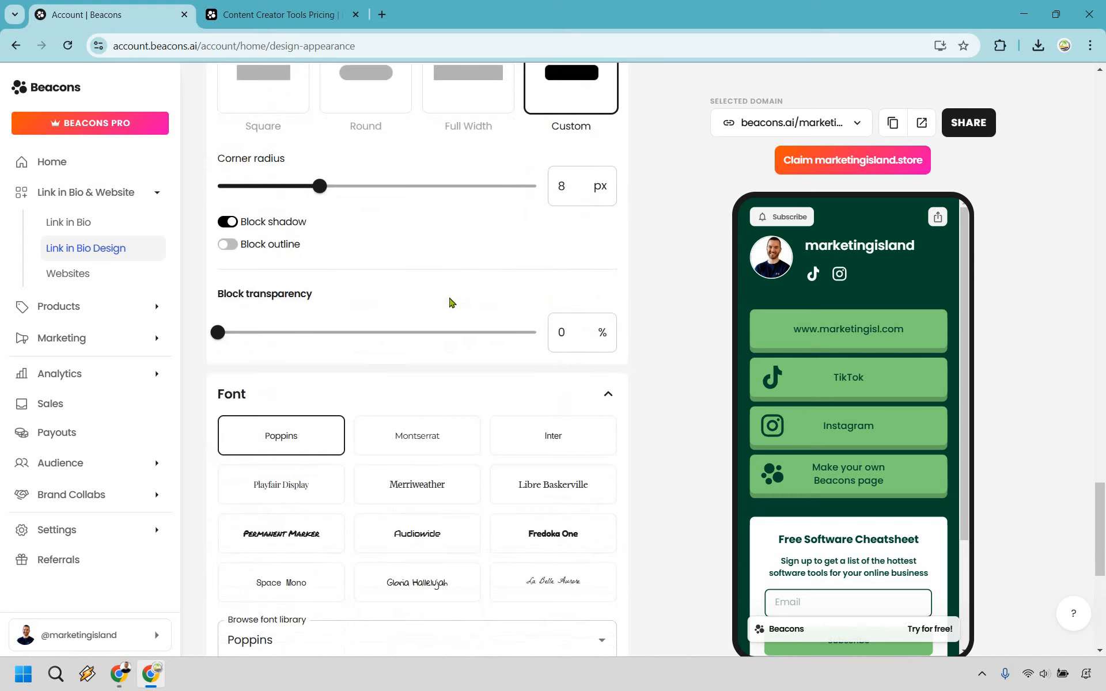
scroll(455, 323, "down", 1)
scroll(467, 346, "down", 2)
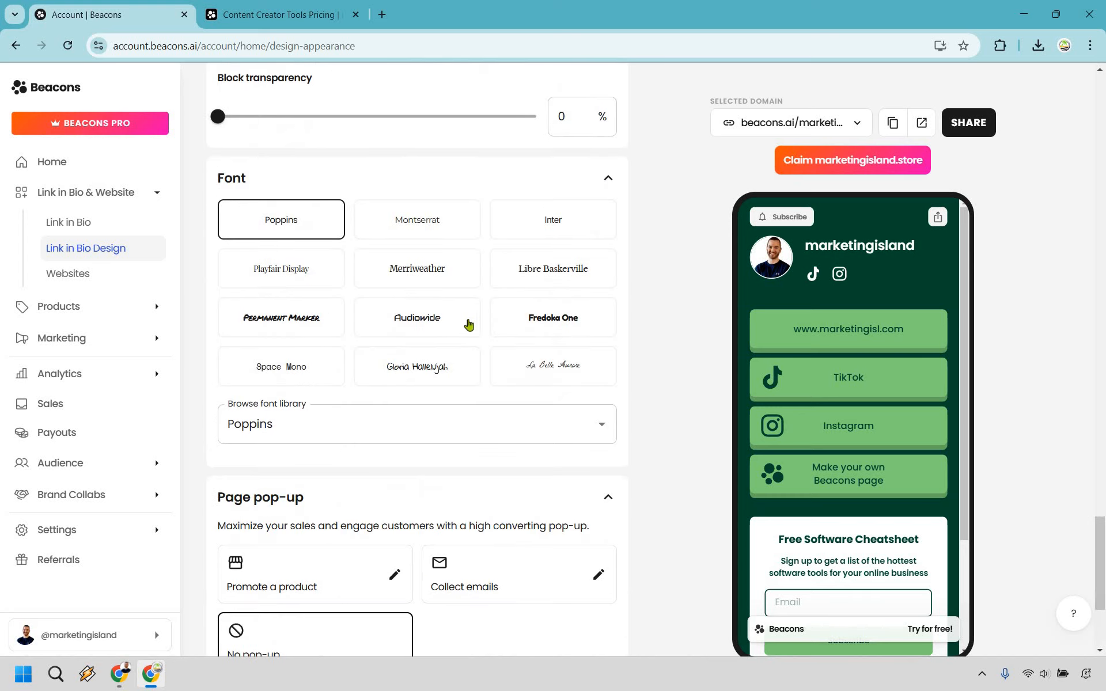
scroll(530, 441, "down", 2)
scroll(615, 392, "down", 2)
left_click_drag(1103, 587, 1104, 98)
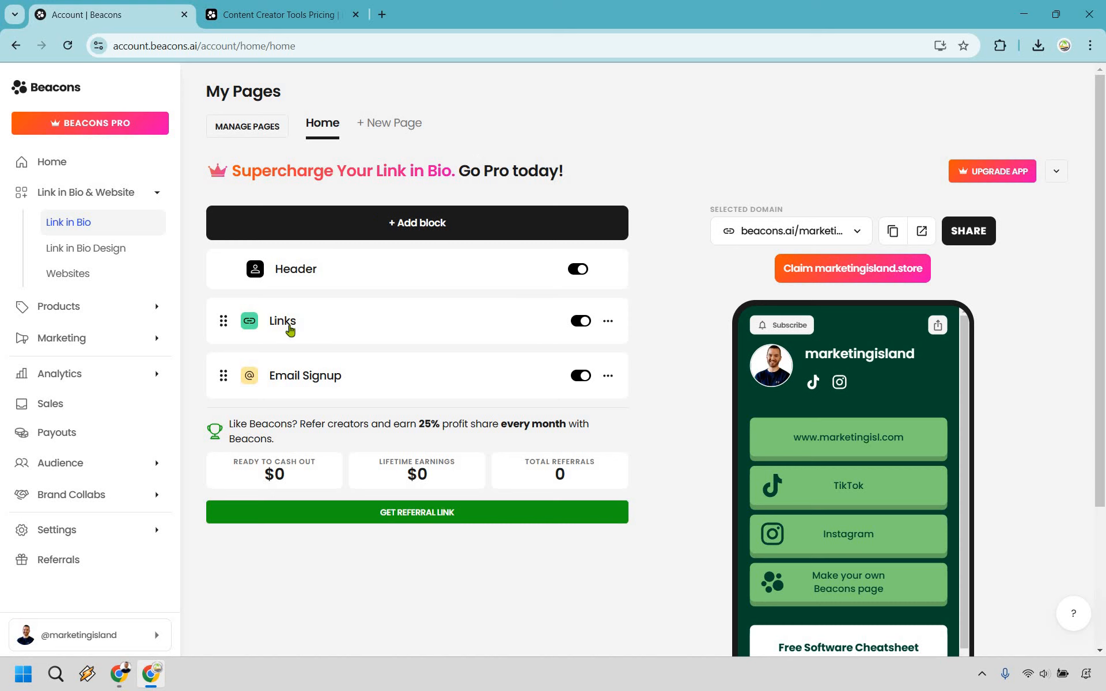
Open the page's Links block, review its link entries and return to the block list
left_click(290, 331)
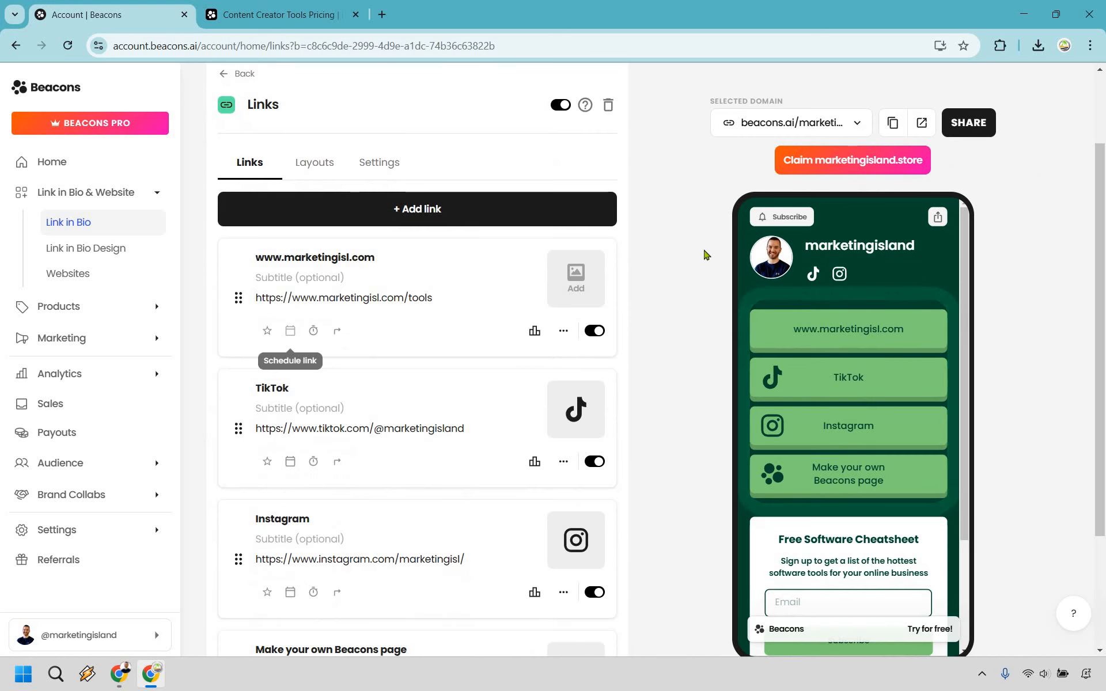
left_click(574, 209)
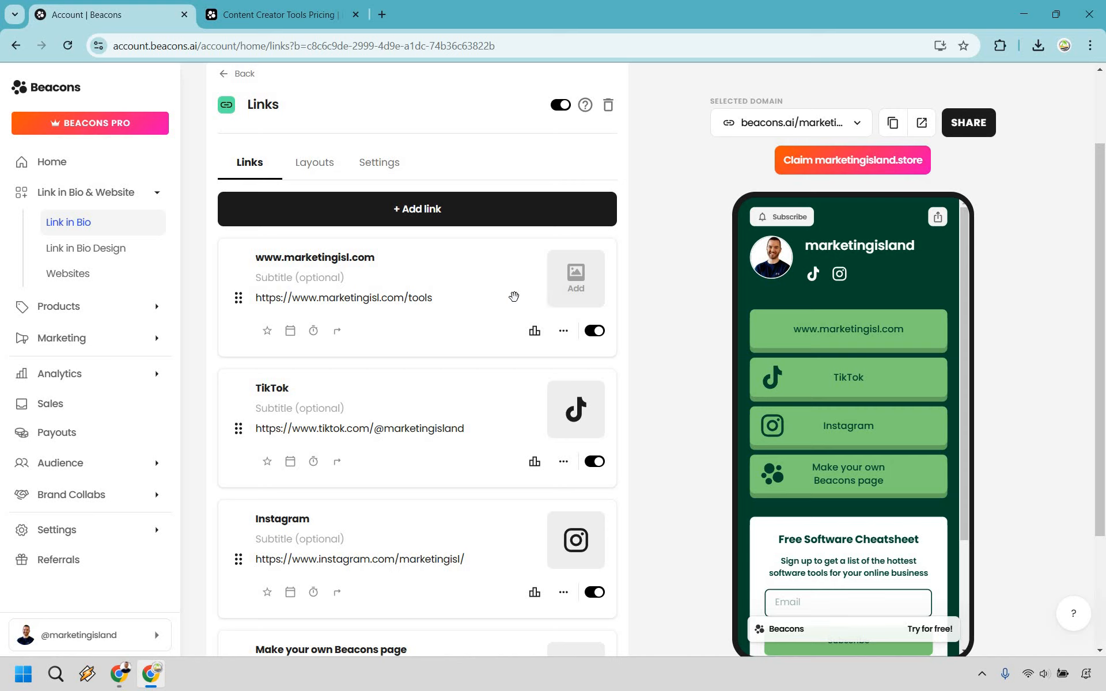
scroll(674, 338, "down", 3)
scroll(677, 343, "up", 5)
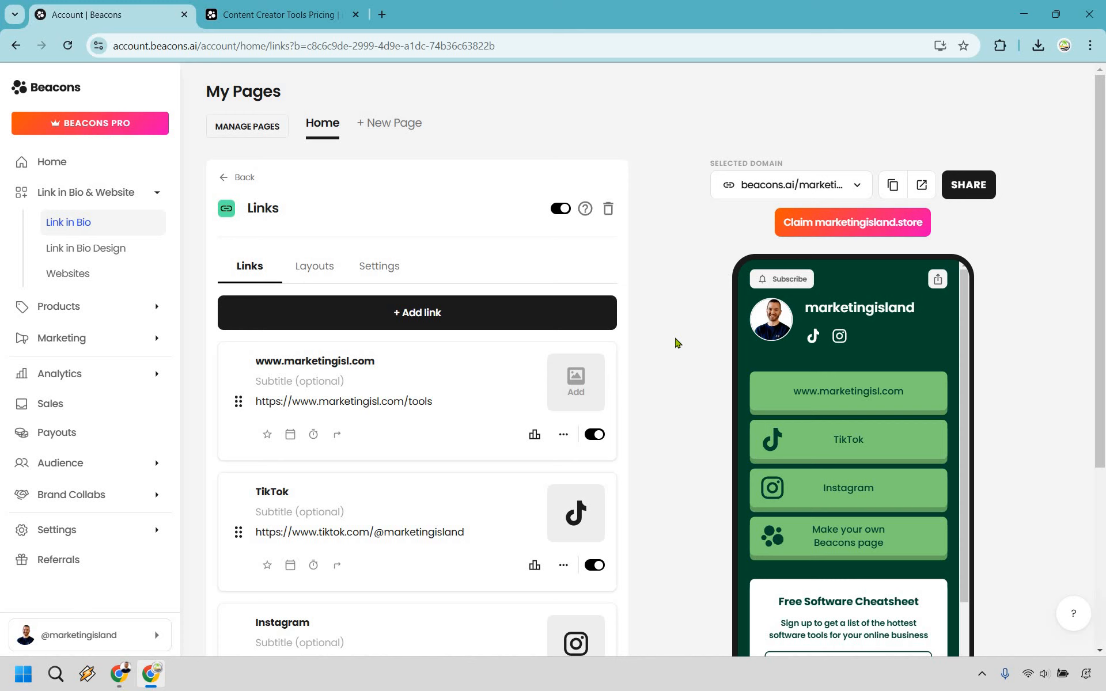
left_click(237, 177)
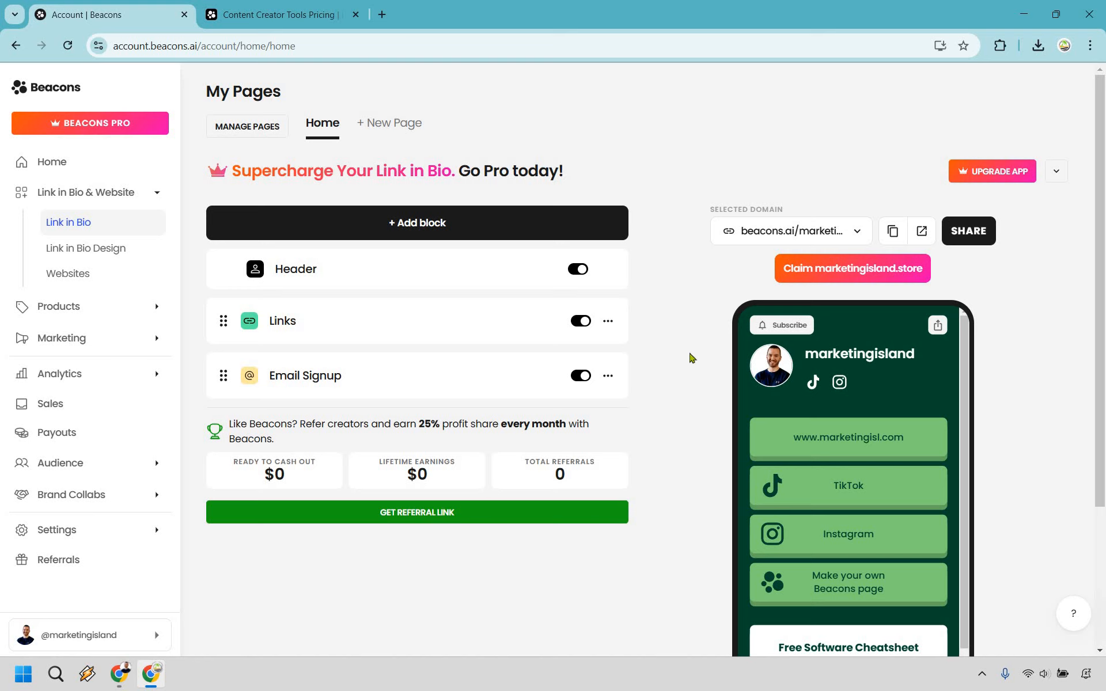
Open the Email Signup block and review its title, description, visibility and notification settings
left_click(546, 397)
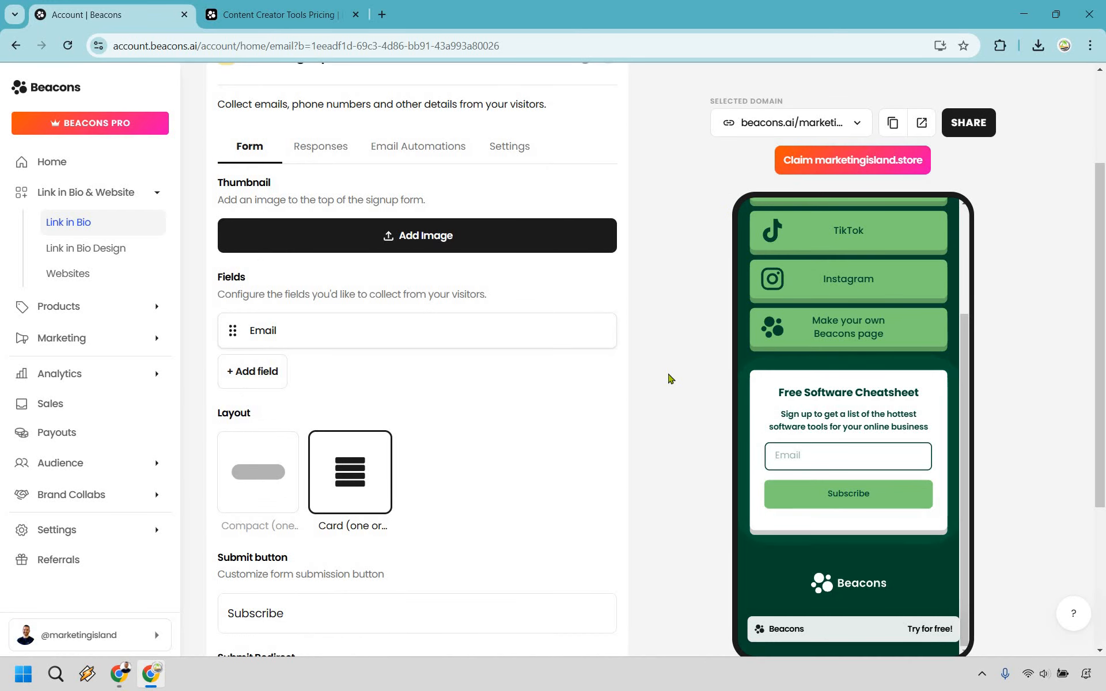
left_click(523, 151)
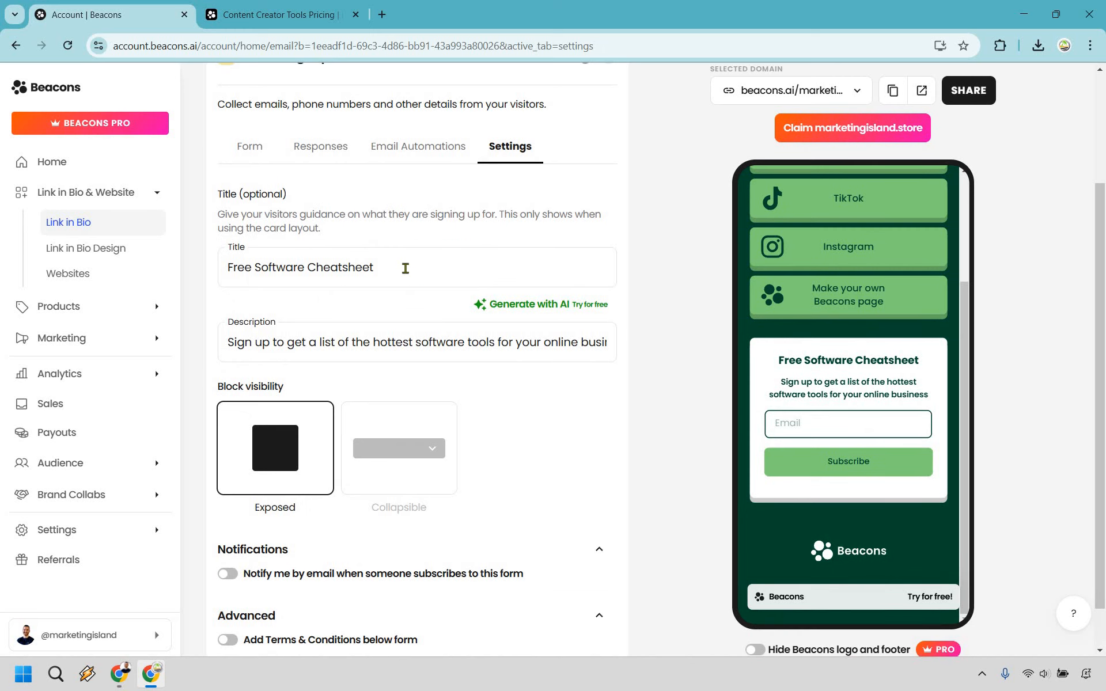
left_click(405, 268)
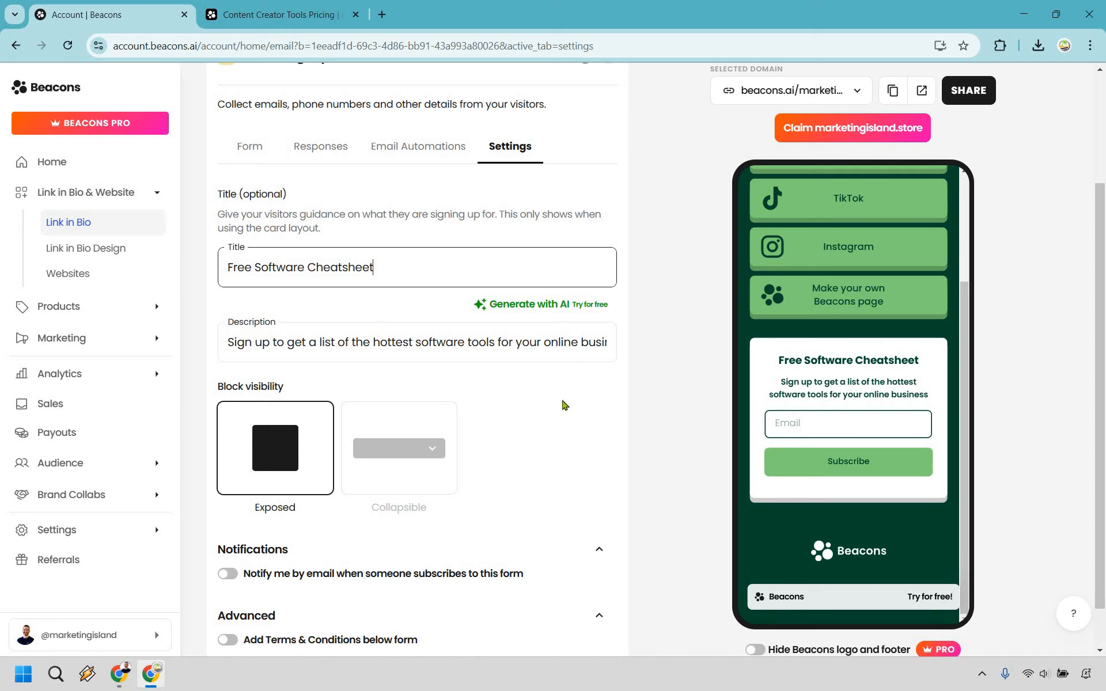
scroll(274, 179, "down", 2)
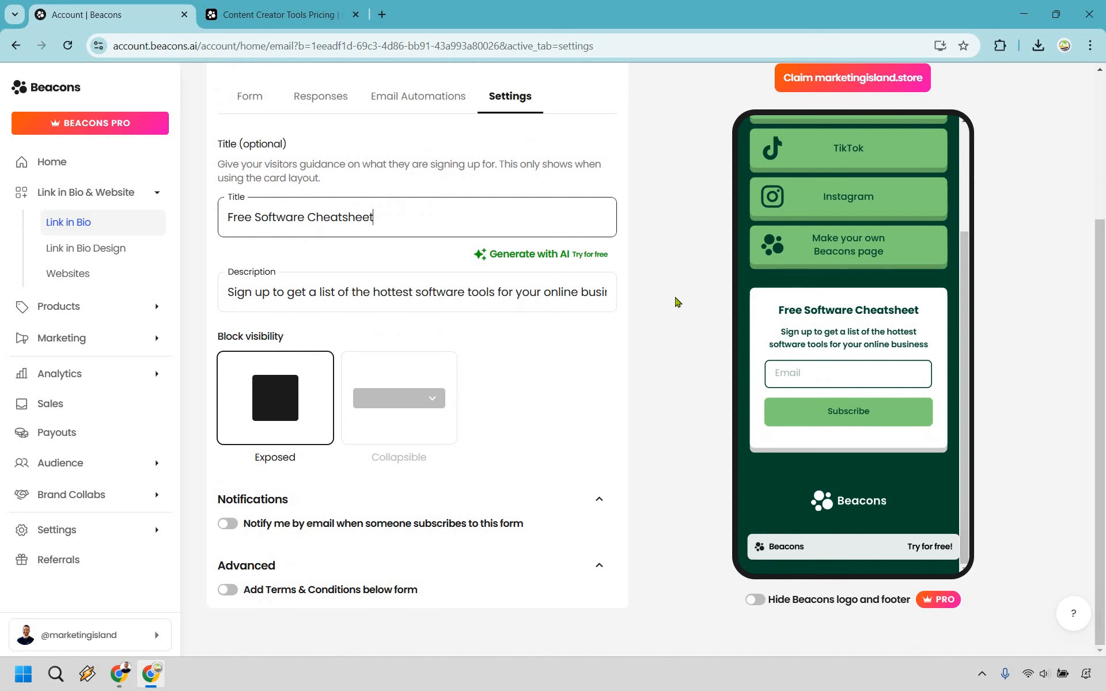
scroll(677, 300, "up", 1)
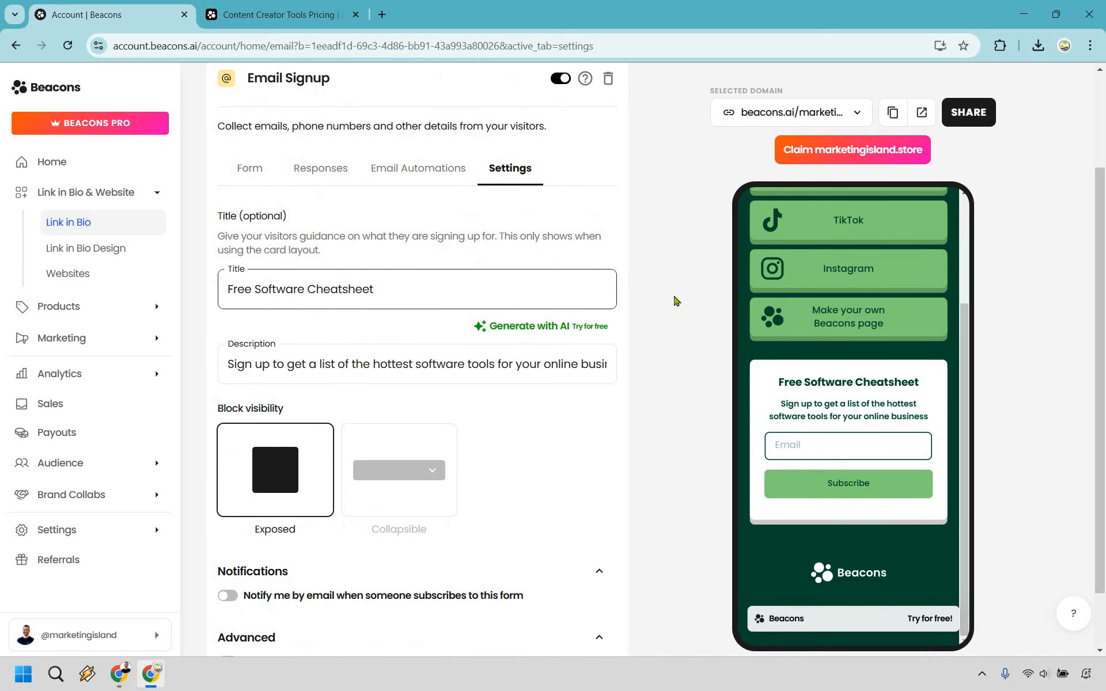
Set up an email automation for the Email Signup block using the Freebie Funnel template
left_click(436, 177)
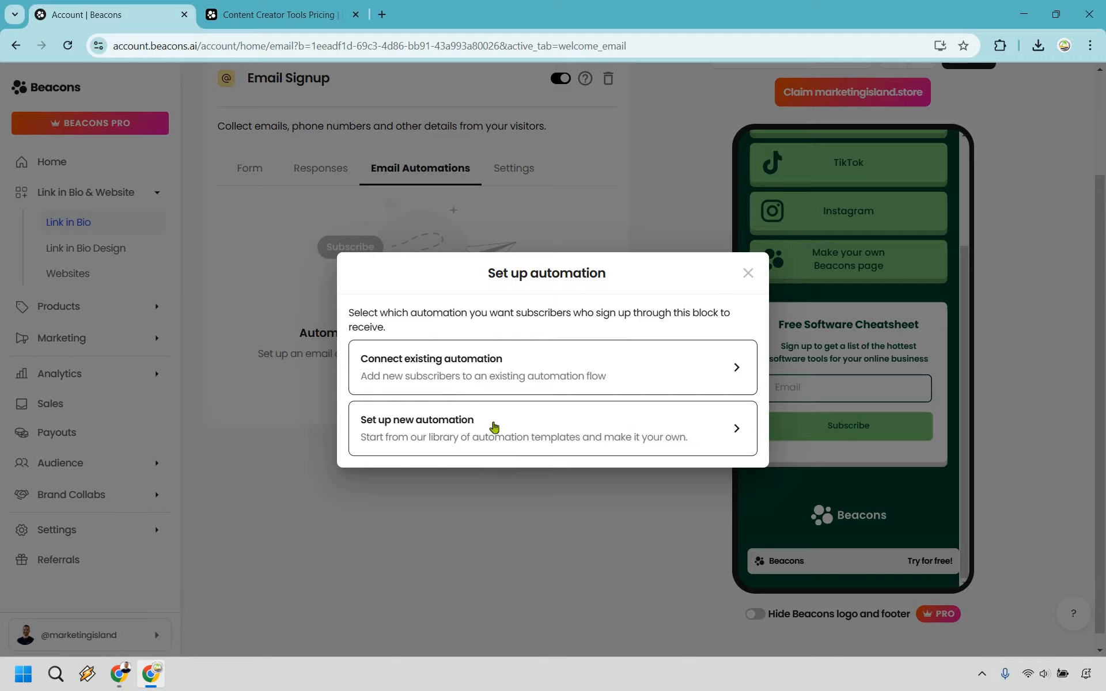
left_click(494, 427)
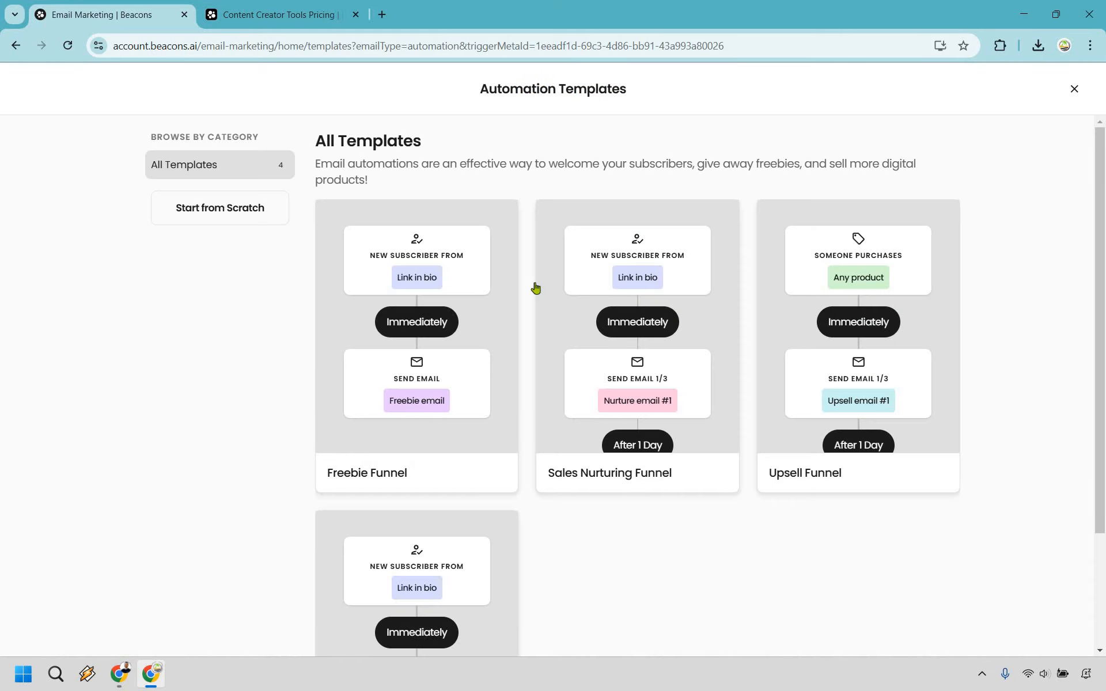
mouse_move(323, 339)
scroll(634, 461, "down", 1)
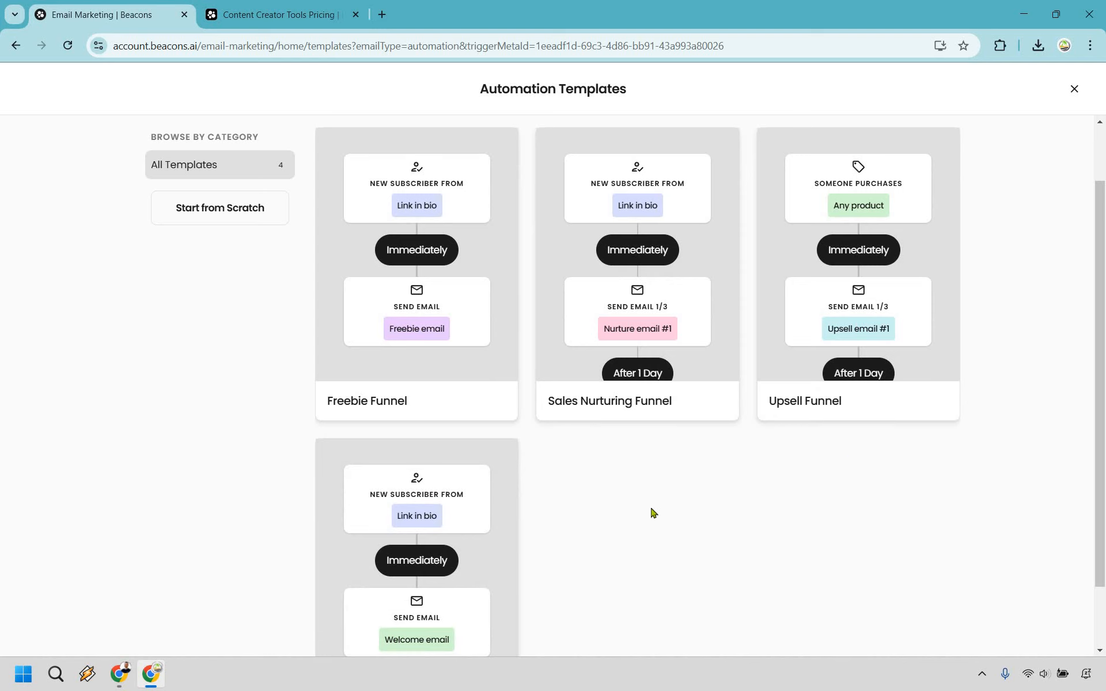
scroll(652, 513, "down", 1)
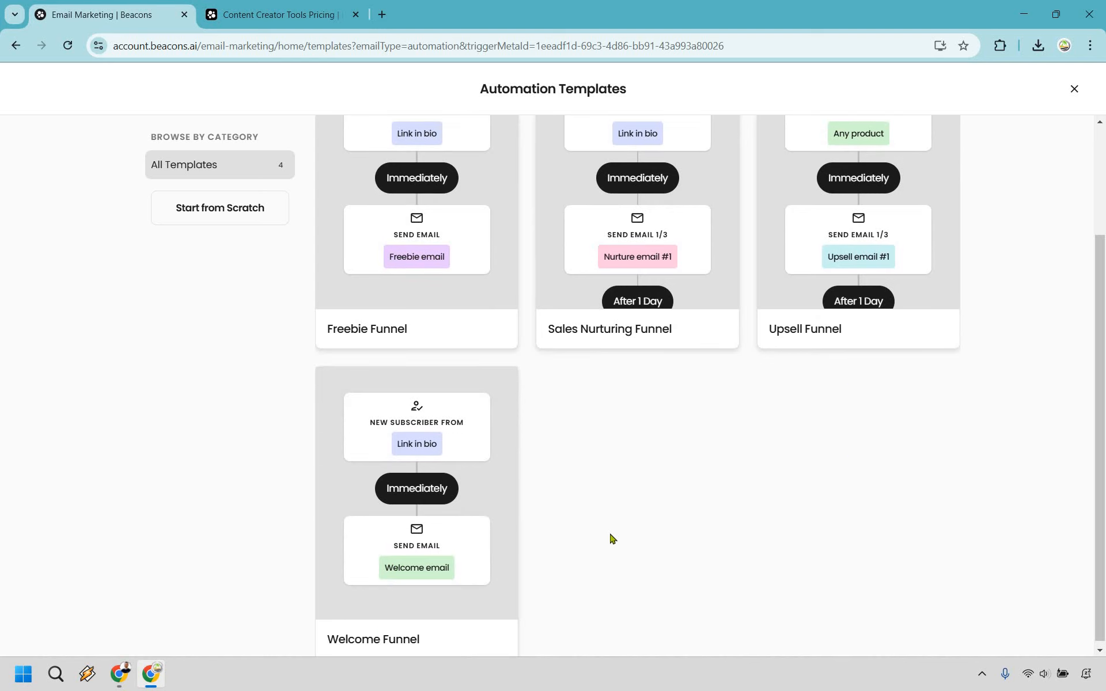
scroll(455, 354, "up", 1)
left_click(421, 277)
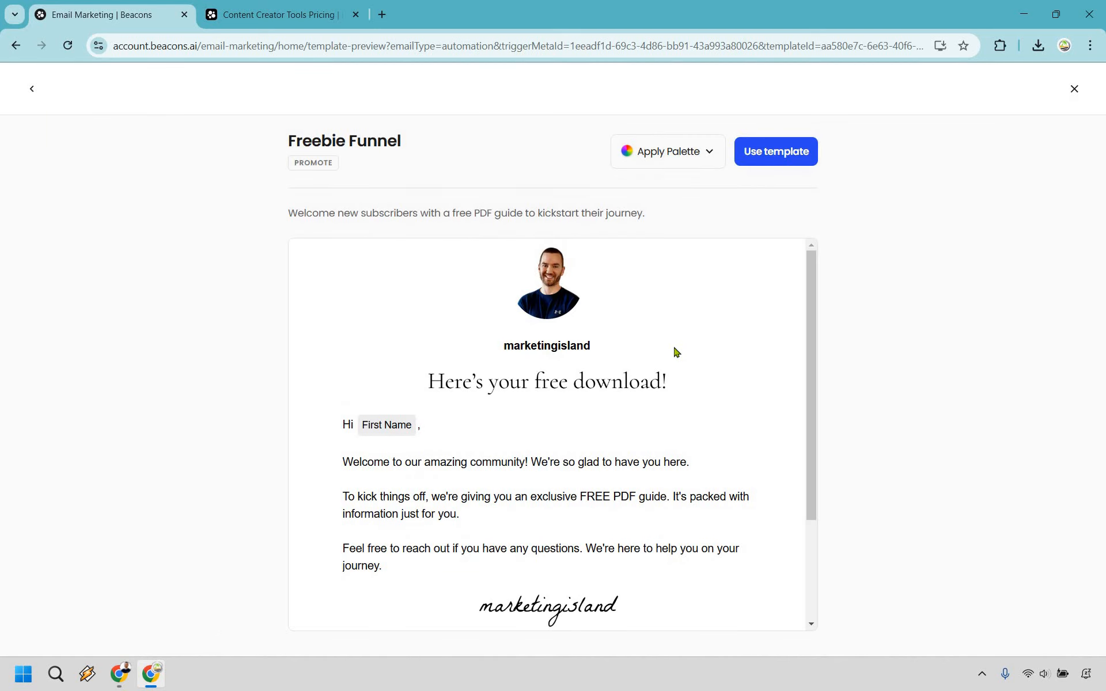
left_click(782, 154)
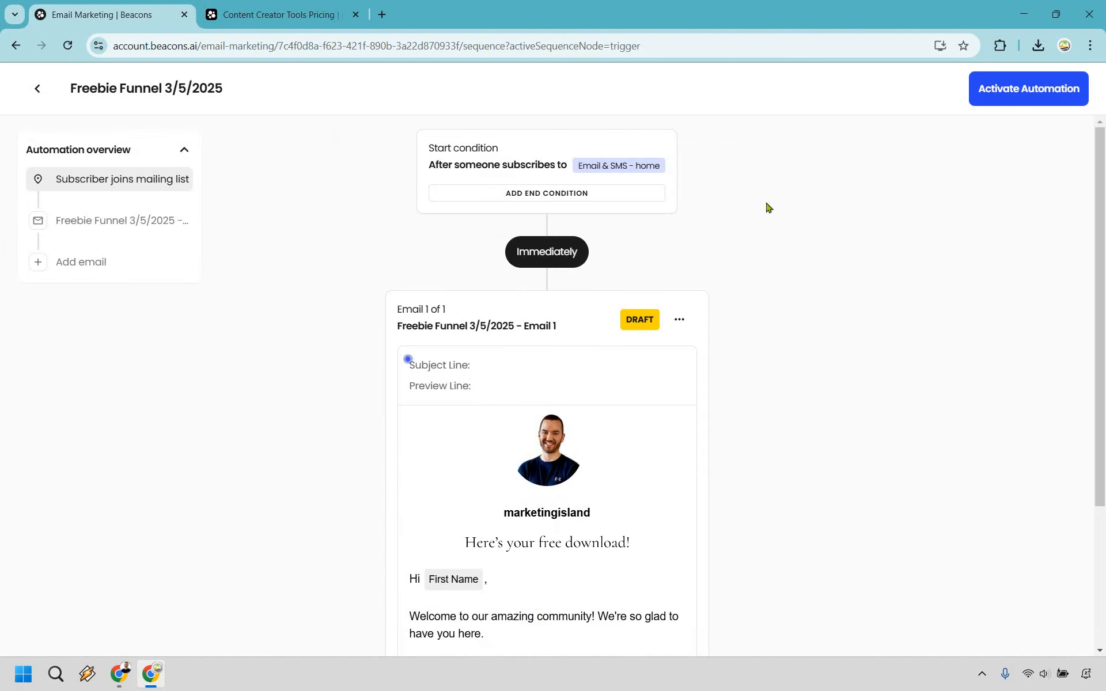
Open the Freebie Funnel automation's first email in the email editor
left_click(538, 366)
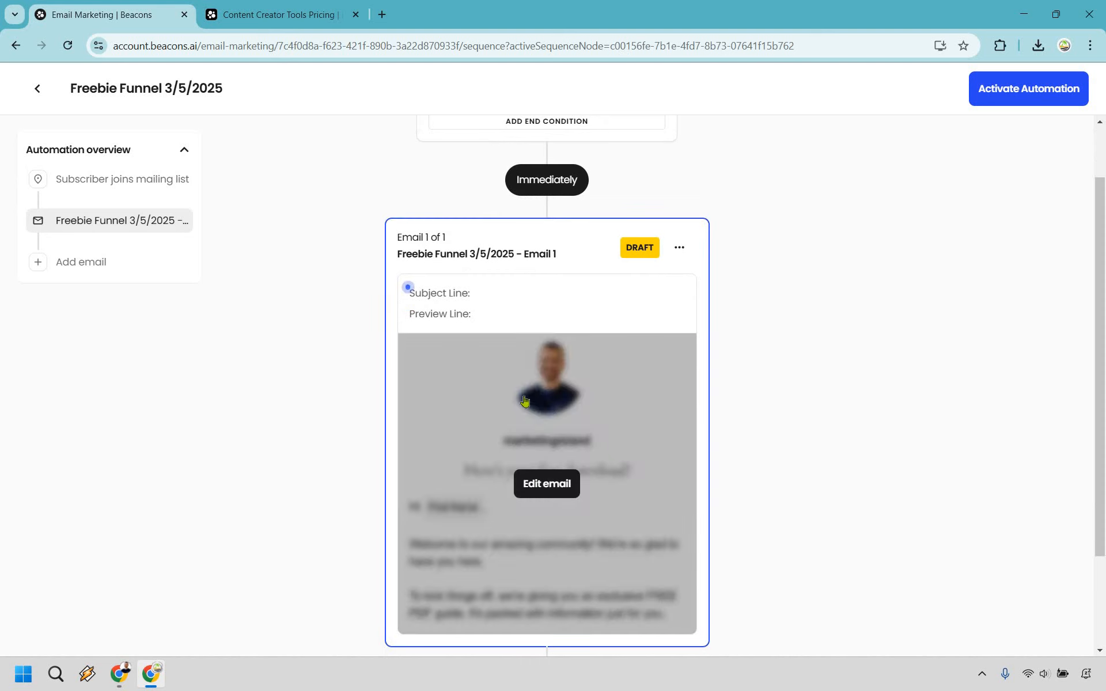
scroll(556, 331, "up", 1)
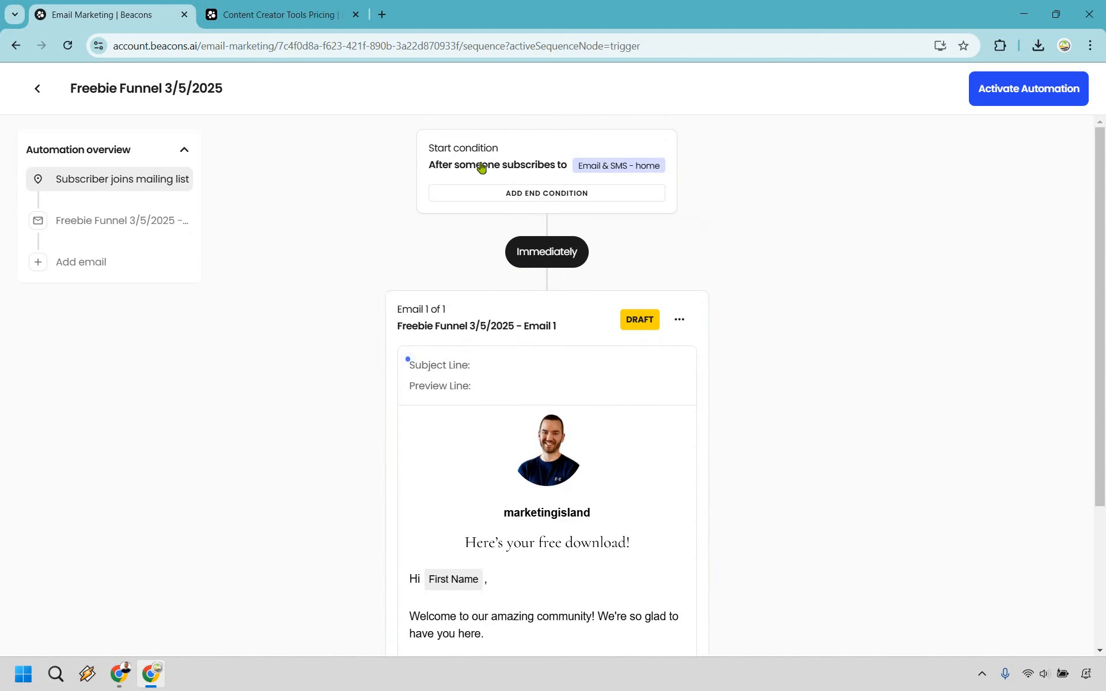
left_click(530, 409)
left_click(545, 412)
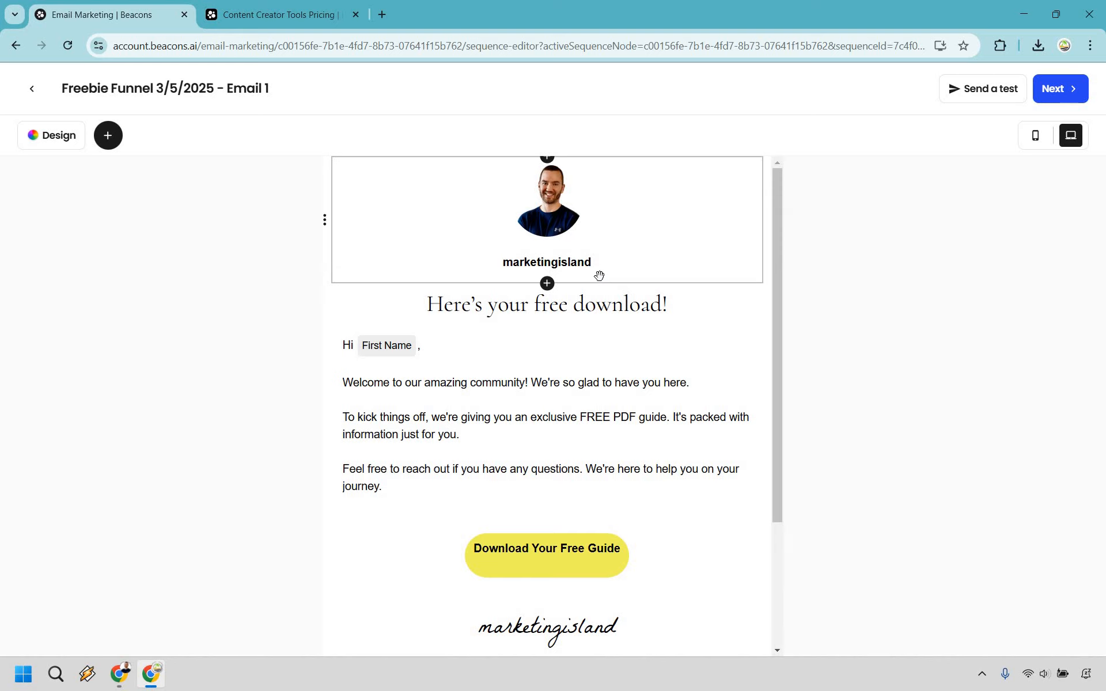
Try an Images block between the email's body text and the download button, and delete it again
left_click(113, 136)
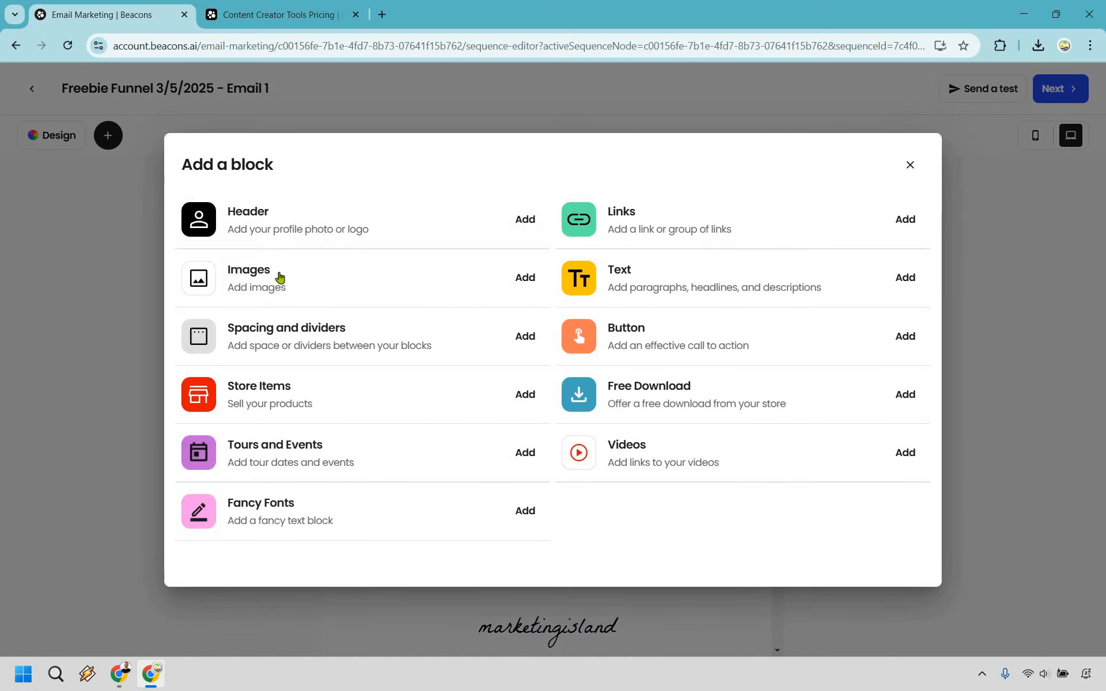
left_click(291, 291)
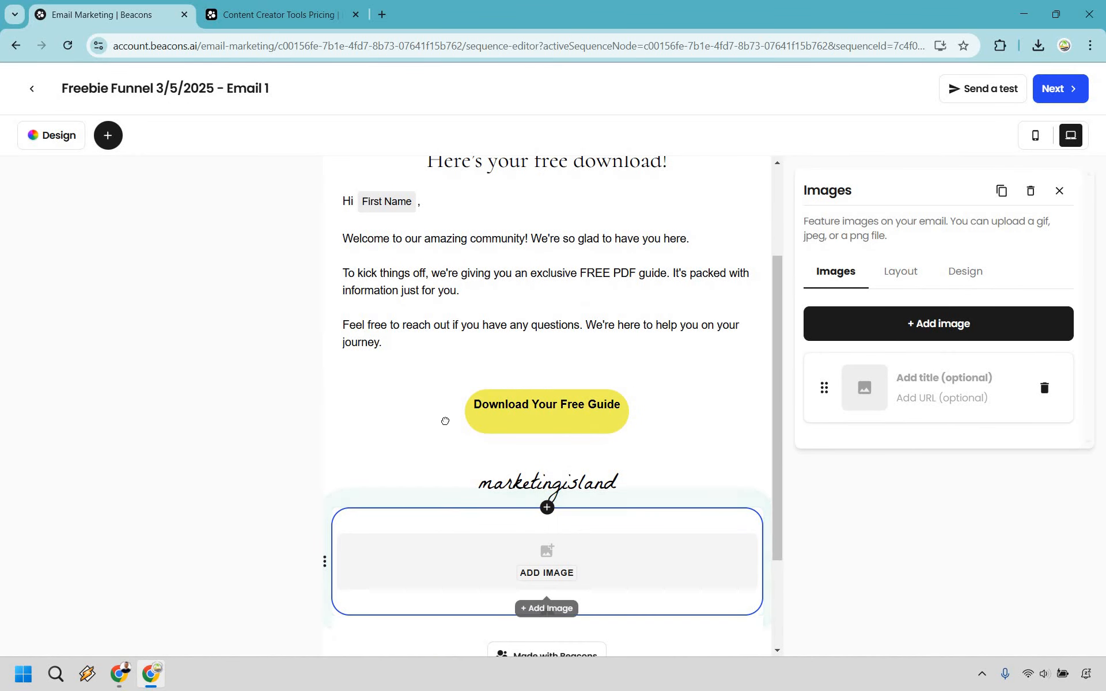
left_click_drag(453, 343, 452, 356)
left_click(1060, 191)
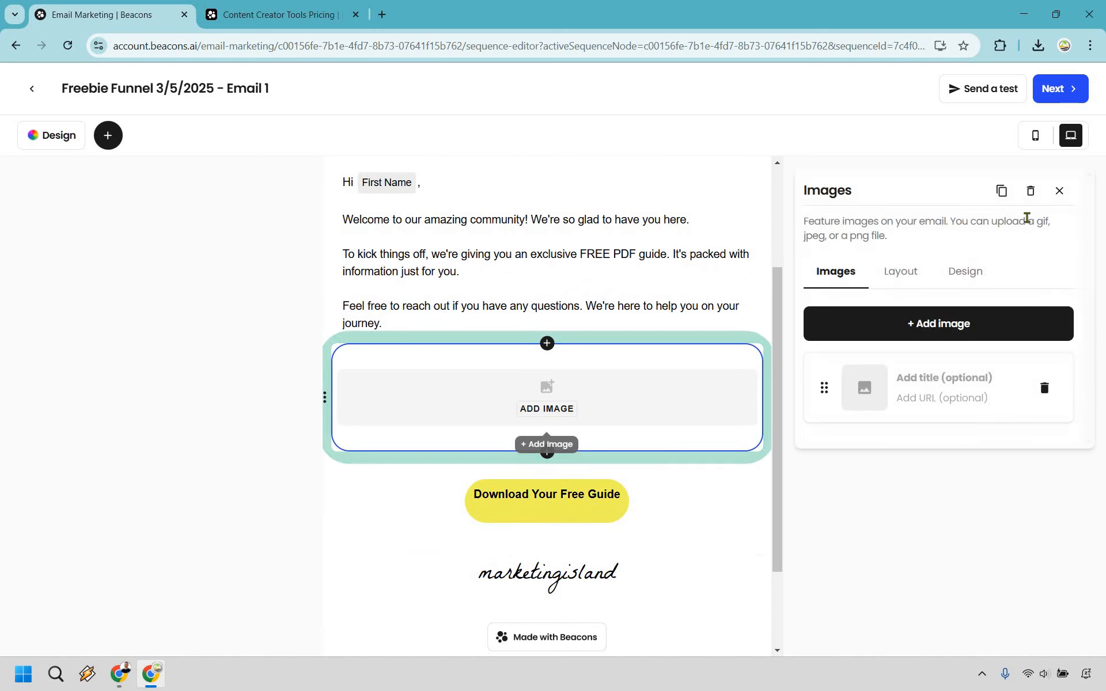
key("Delete")
left_click(637, 395)
scroll(636, 386, "up", 2)
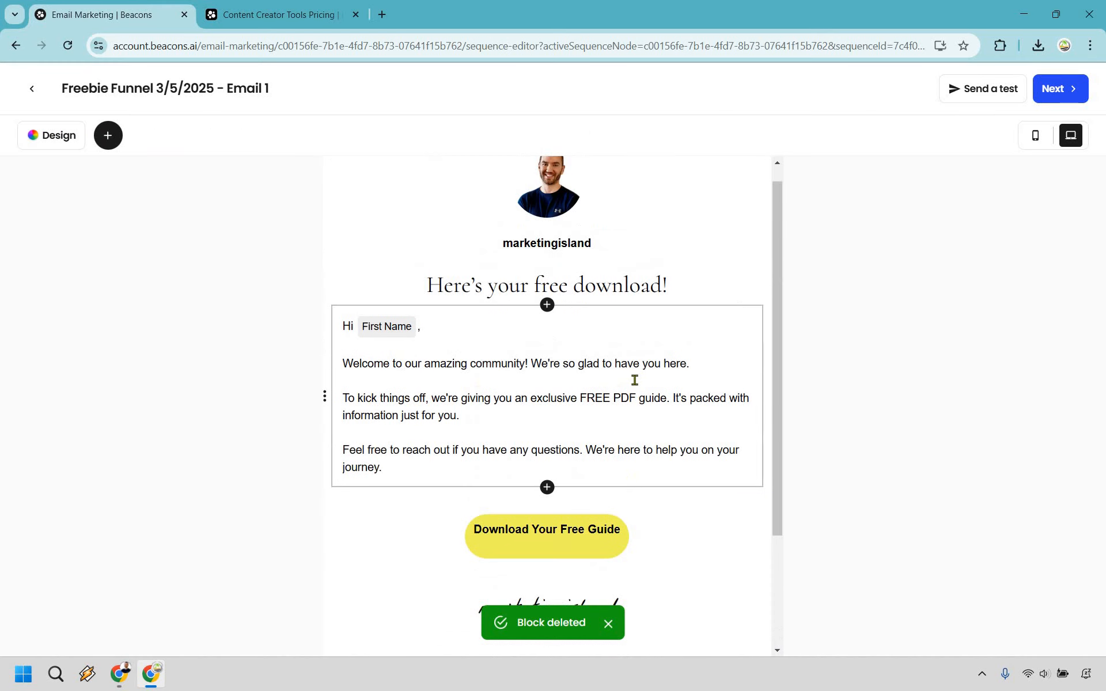
Save the email with subject line "Thanks for subscribing!" and preview line "Thanks for signing up...", and activate the Freebie Funnel automation
left_click(572, 538)
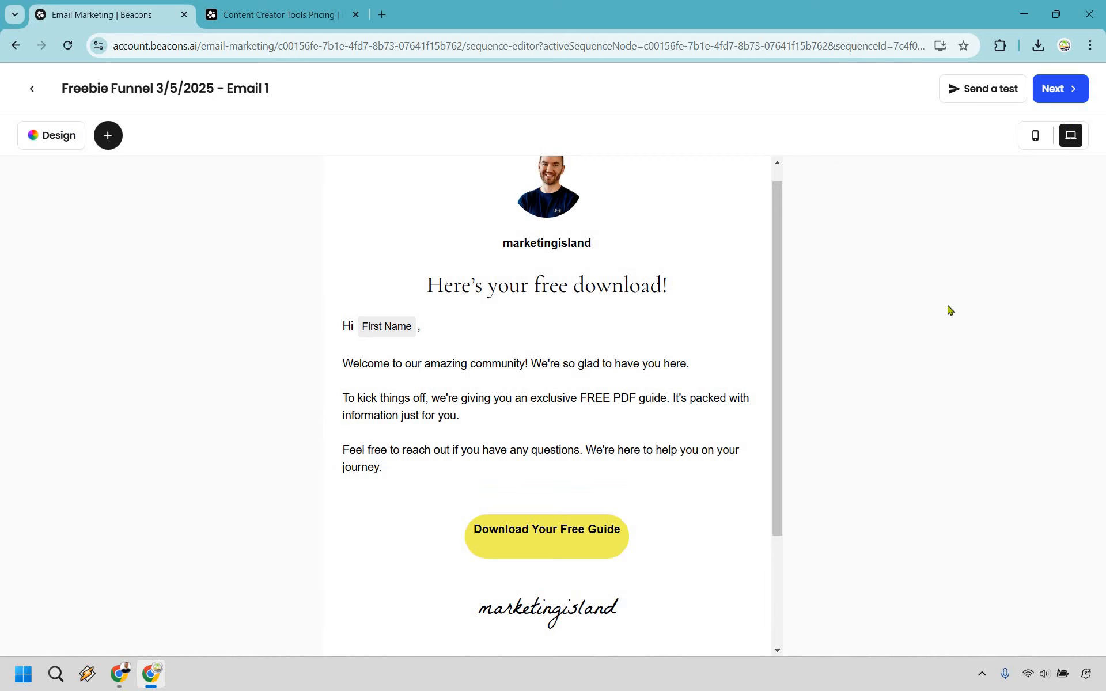
scroll(707, 290, "up", 1)
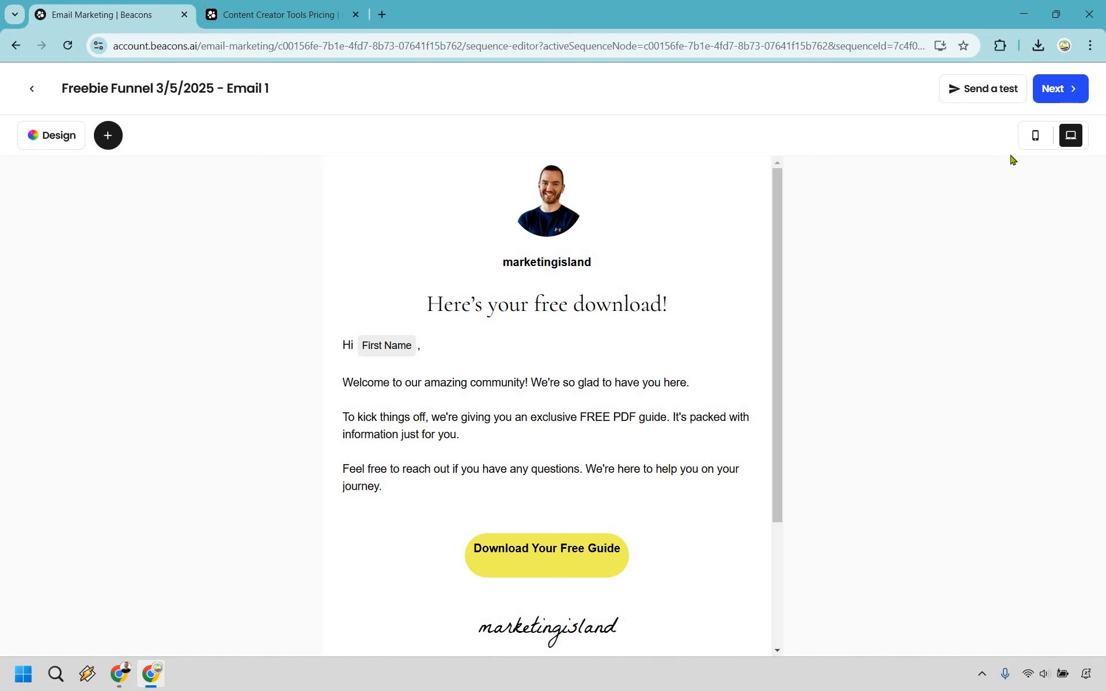
left_click(1062, 97)
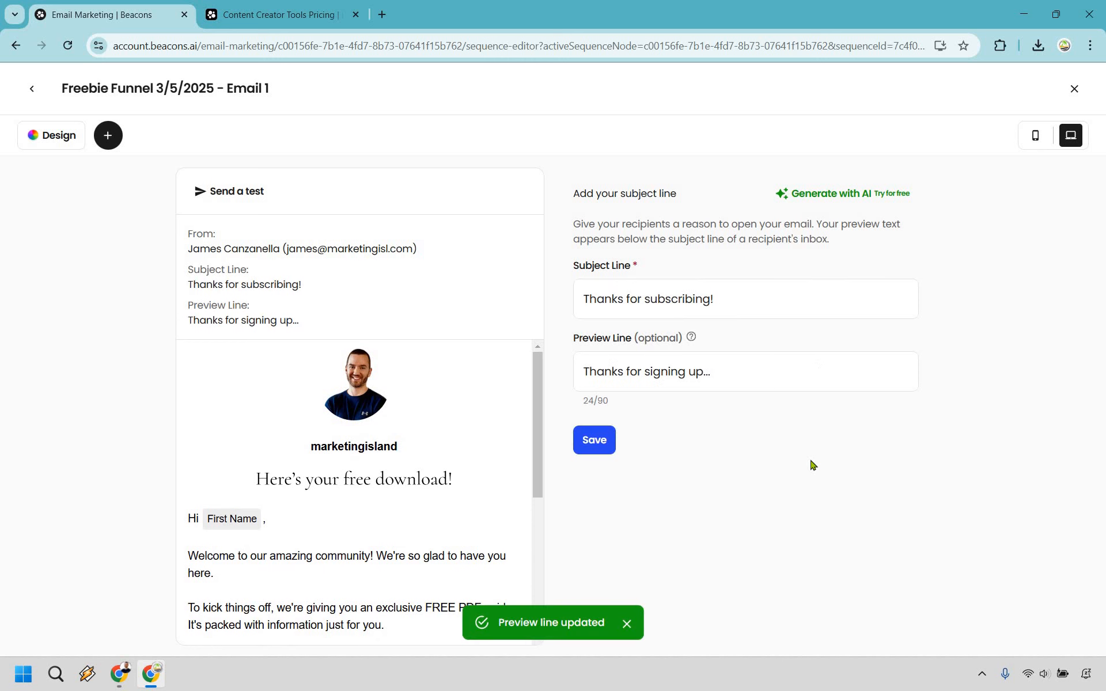
left_click(594, 440)
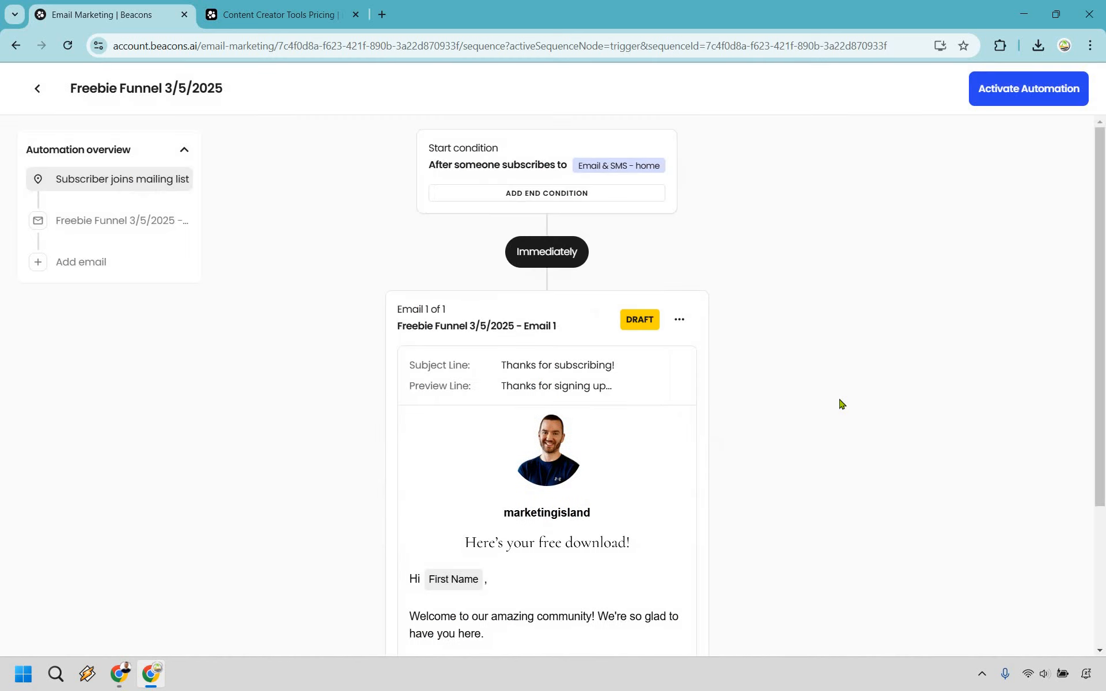
left_click(1024, 92)
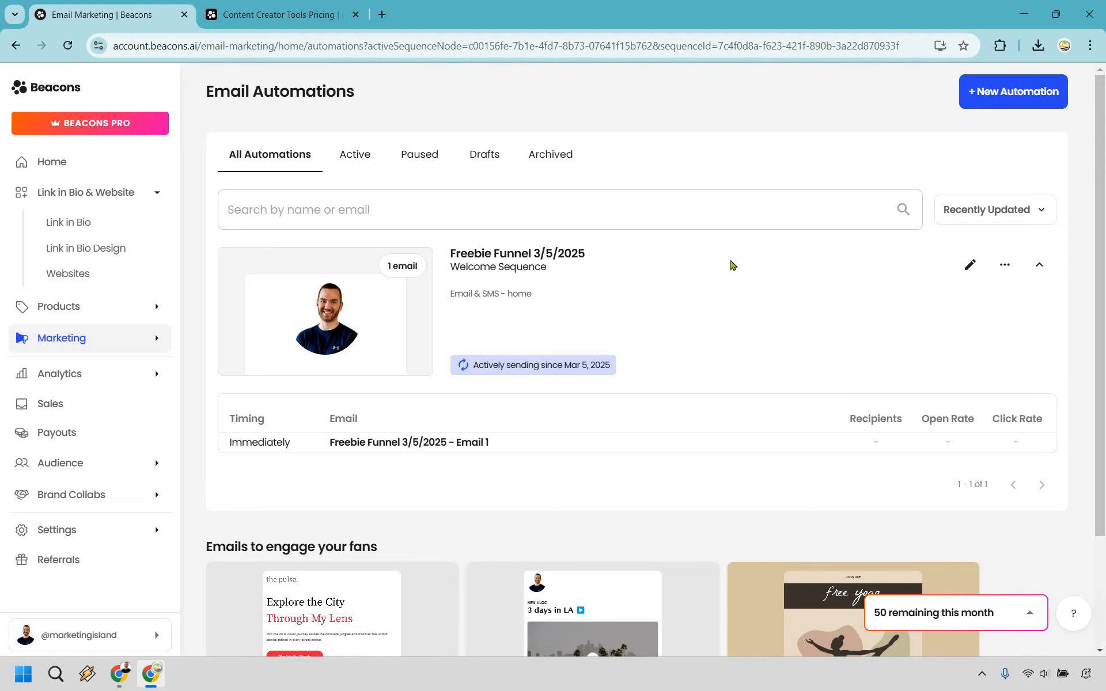
Return to the Link in Bio page and add a Store block from the Monetization blocks
left_click(82, 222)
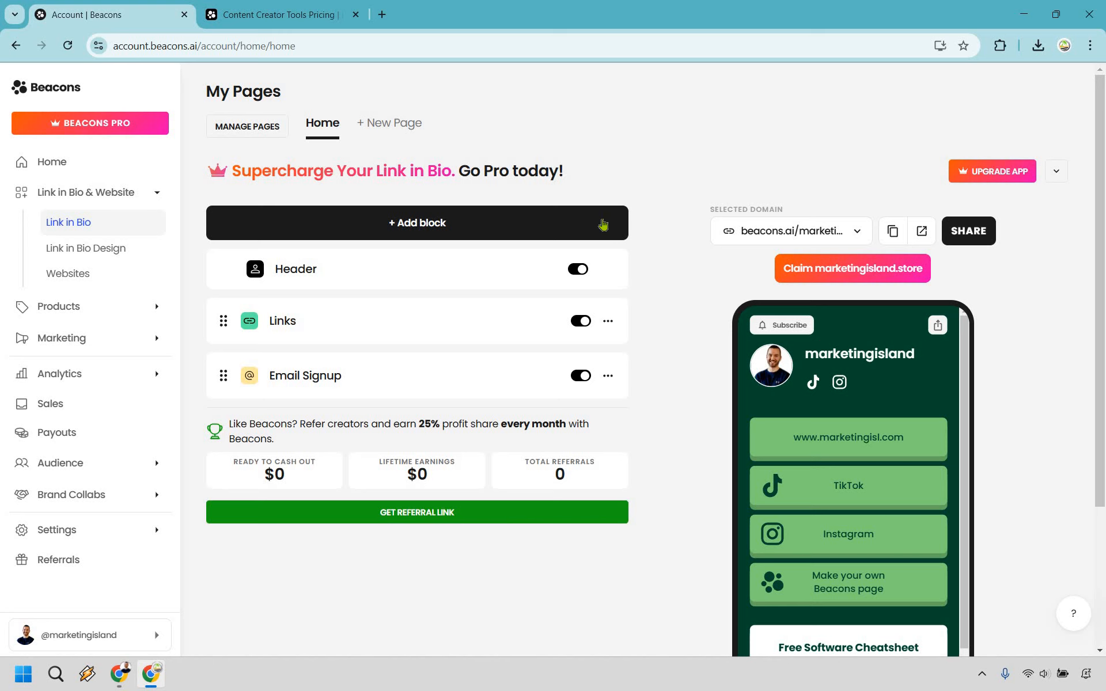
left_click(603, 224)
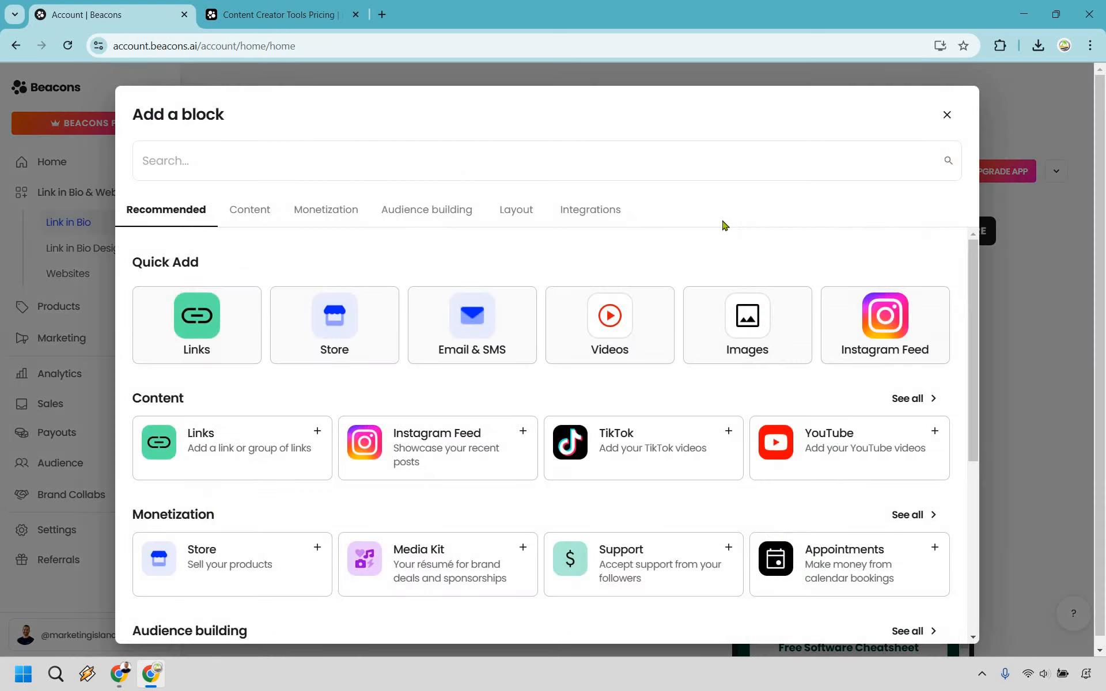
scroll(708, 360, "down", 1)
scroll(707, 359, "down", 4)
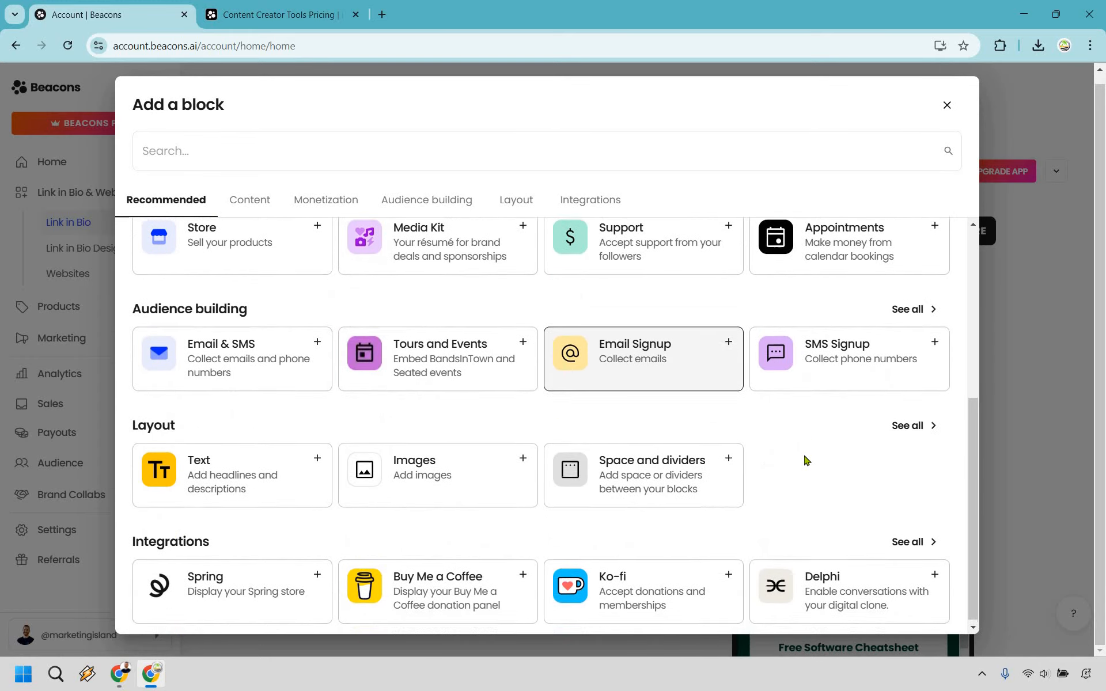
scroll(410, 383, "up", 5)
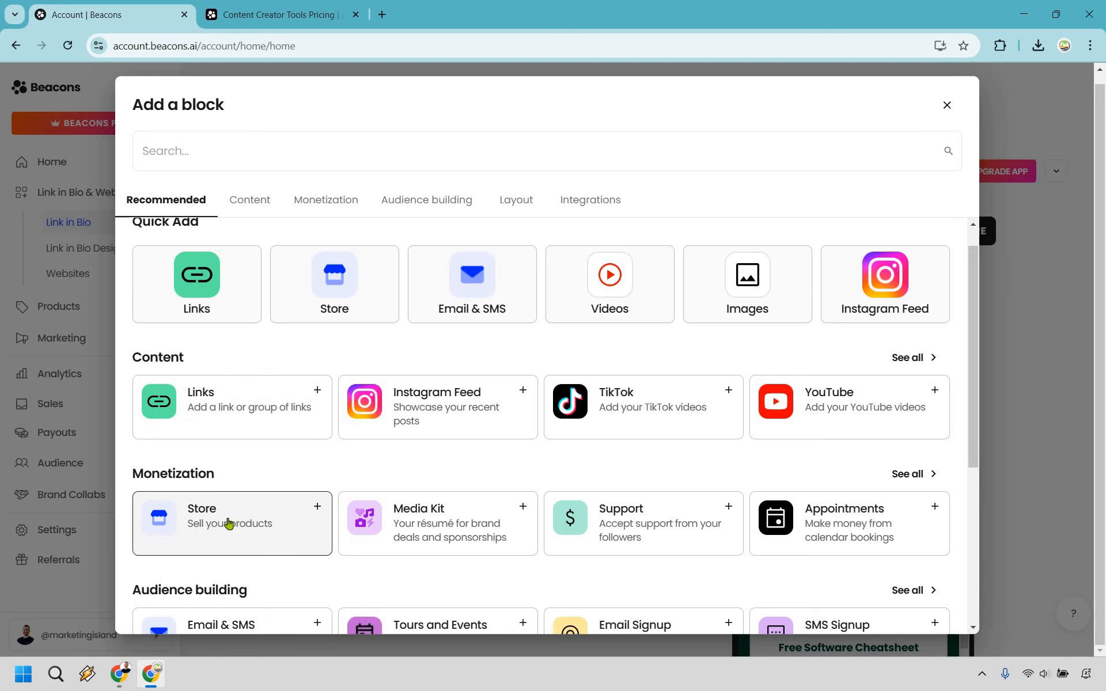
left_click(233, 525)
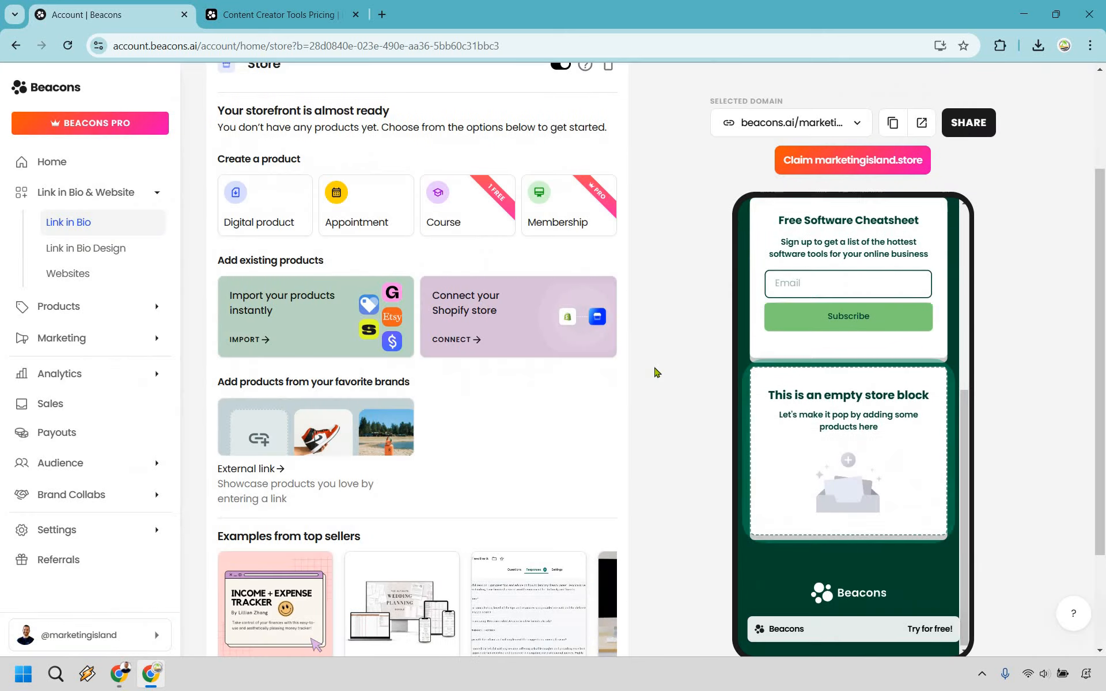
Create a new digital product in the Store block and title it "Product!"
scroll(291, 254, "up", 3)
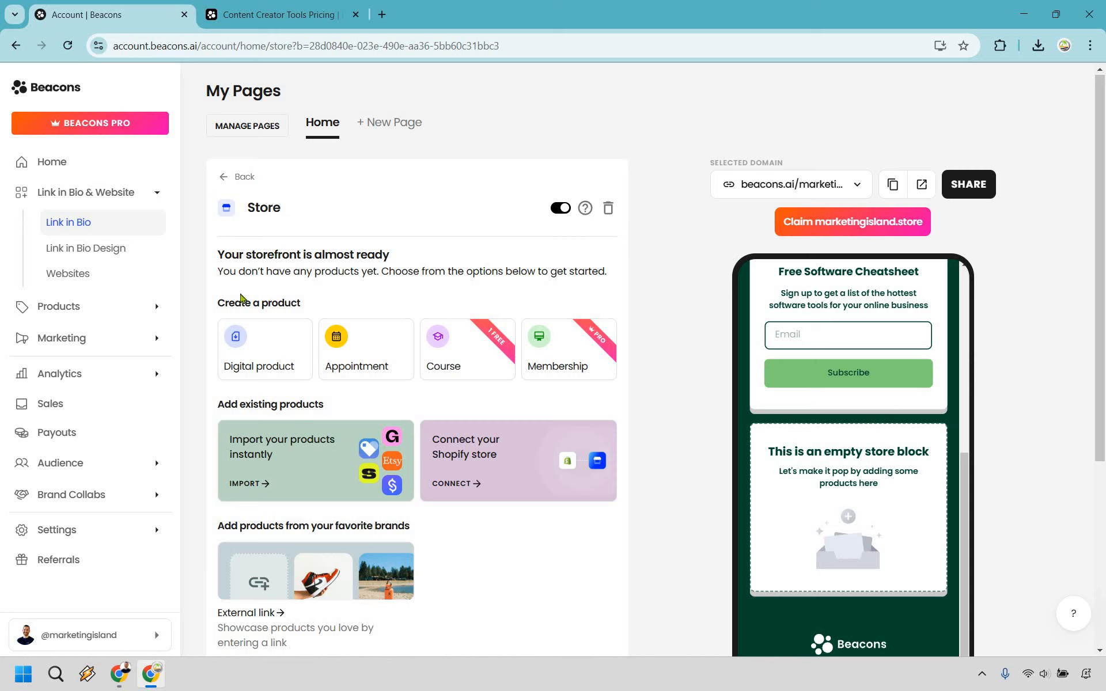
left_click(254, 348)
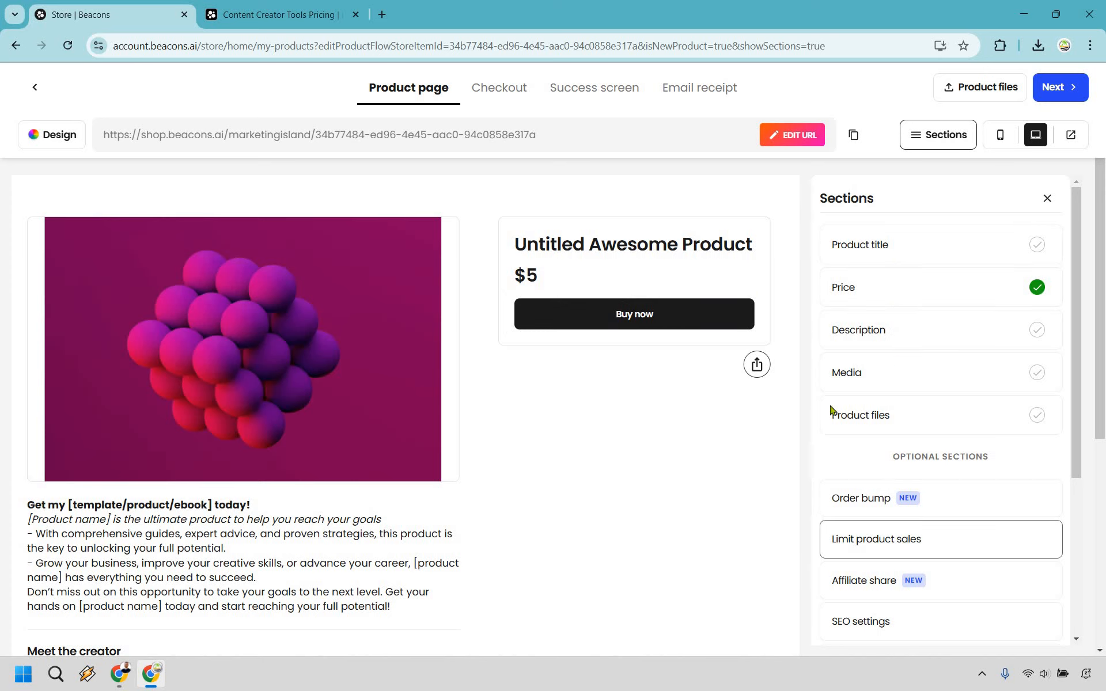
left_click(904, 249)
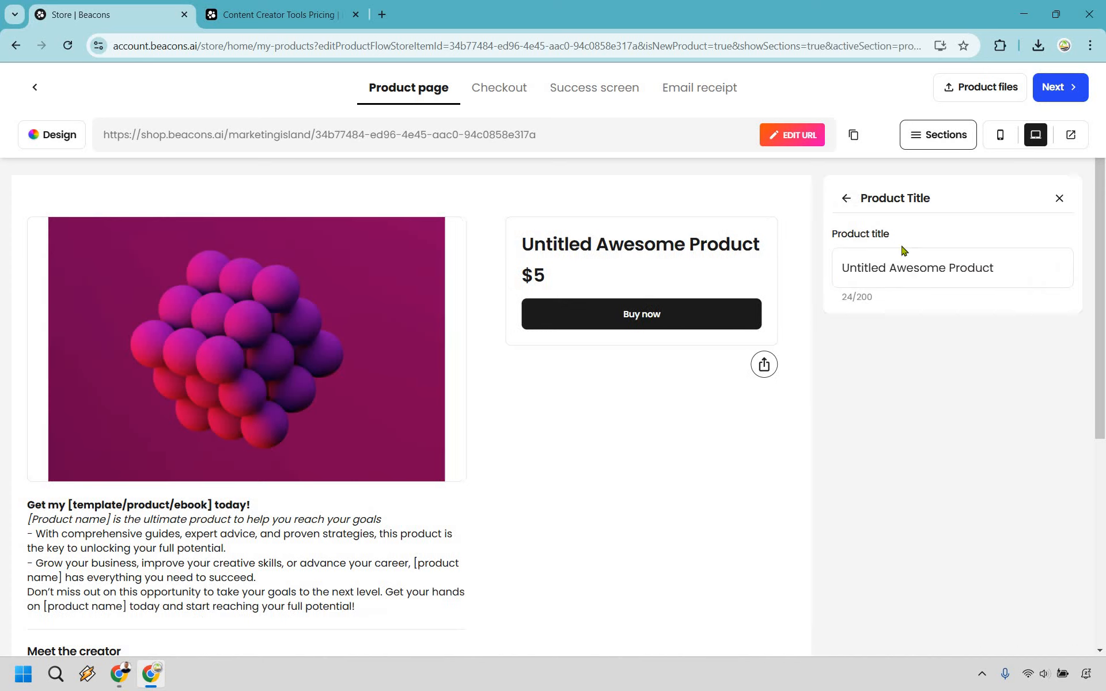
triple_click(903, 251)
type("Product!")
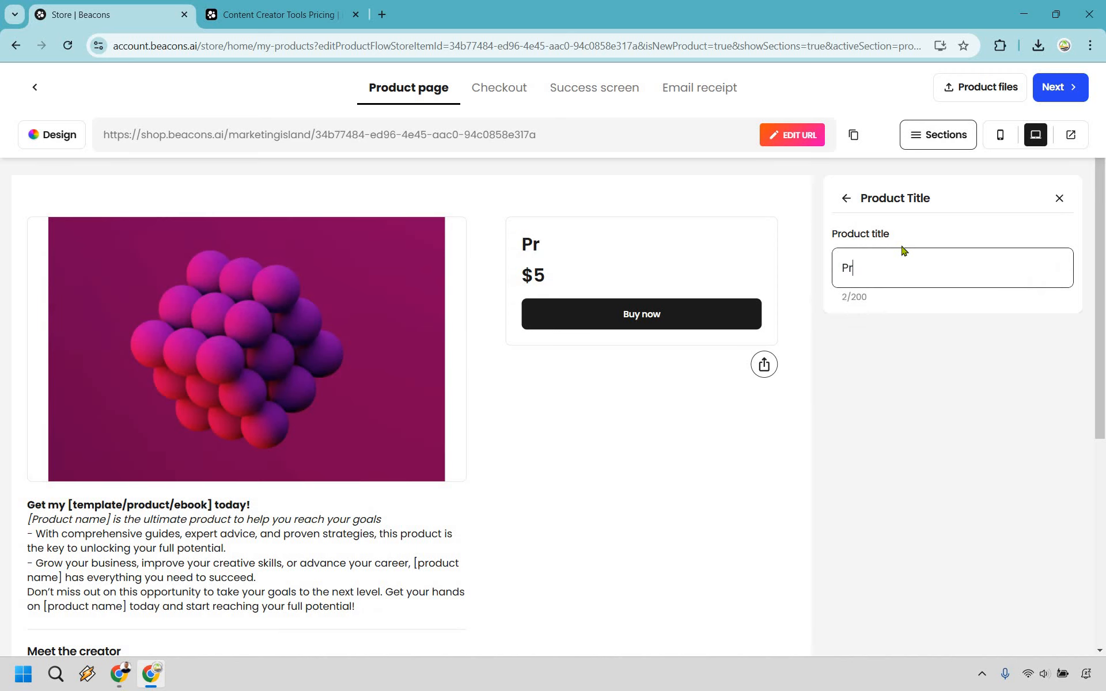
left_click(849, 199)
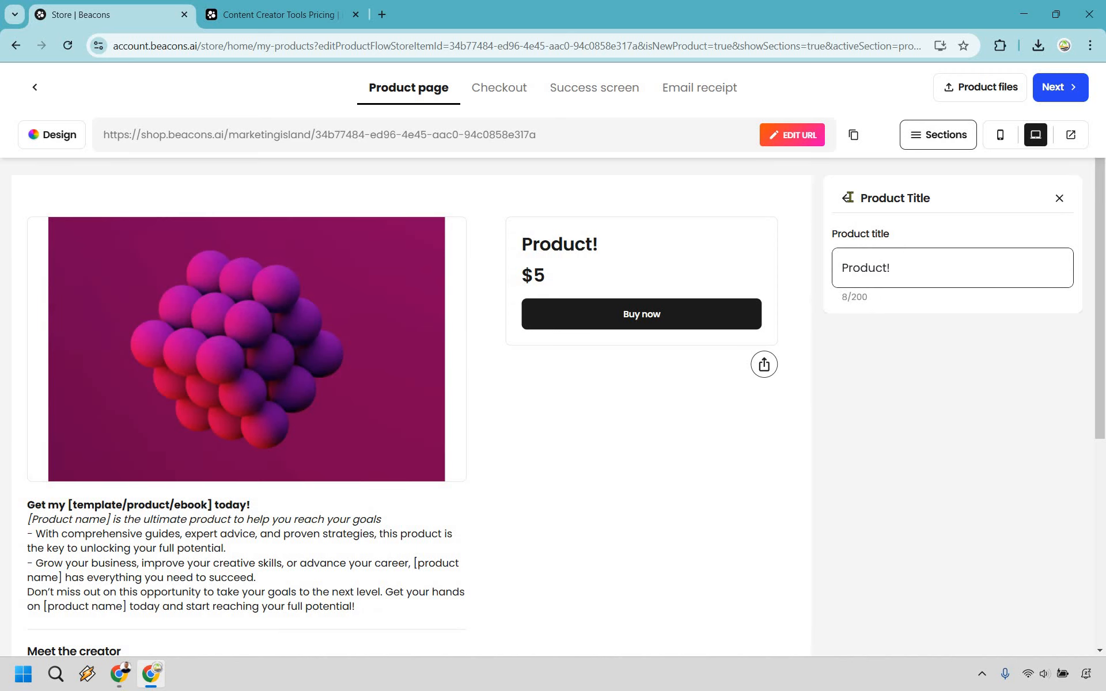
Set the product's price to 20 USD
left_click(903, 287)
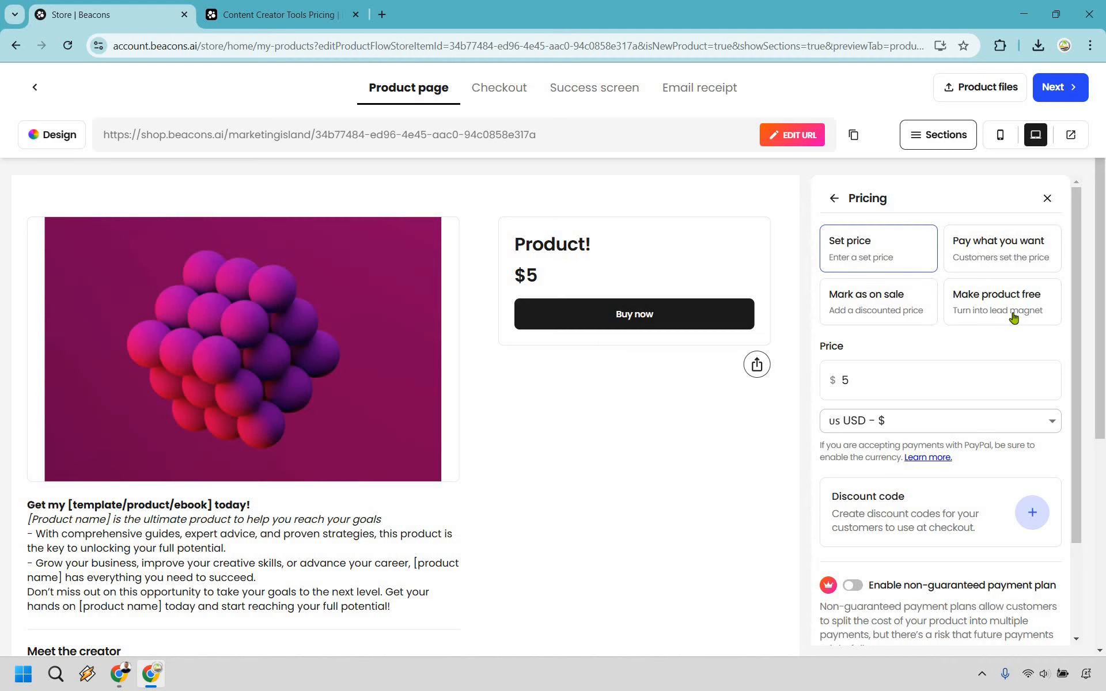
double_click(839, 385)
type("20")
left_click(833, 195)
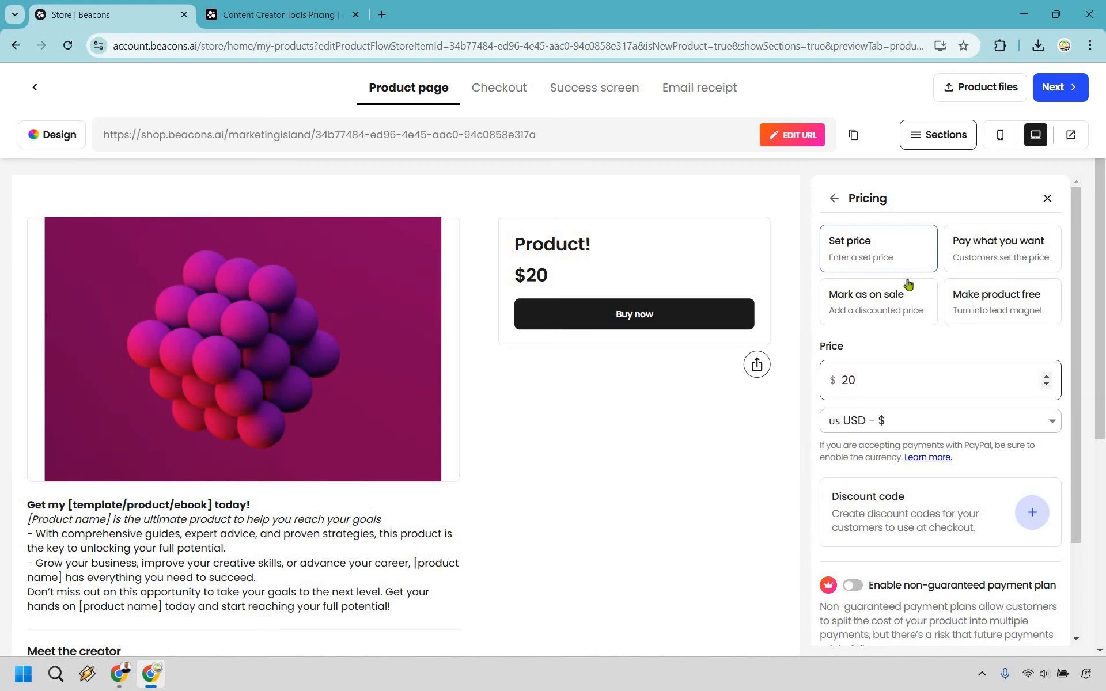
Examine the product's Description section and its AI description generator without generating any text
left_click(965, 331)
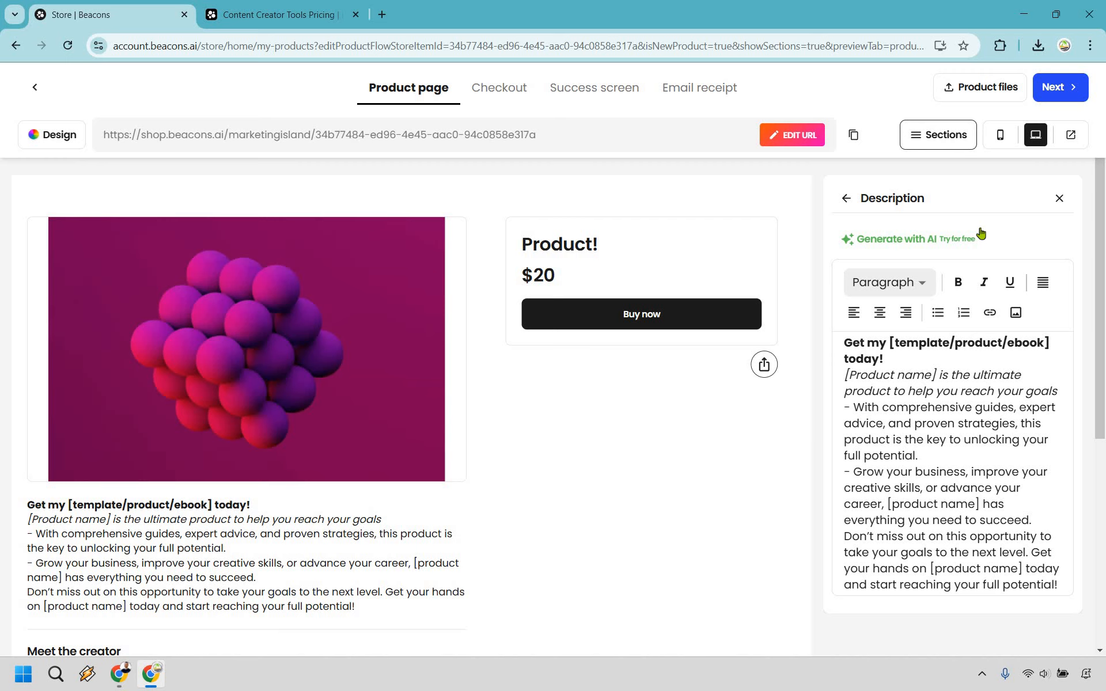
left_click(910, 245)
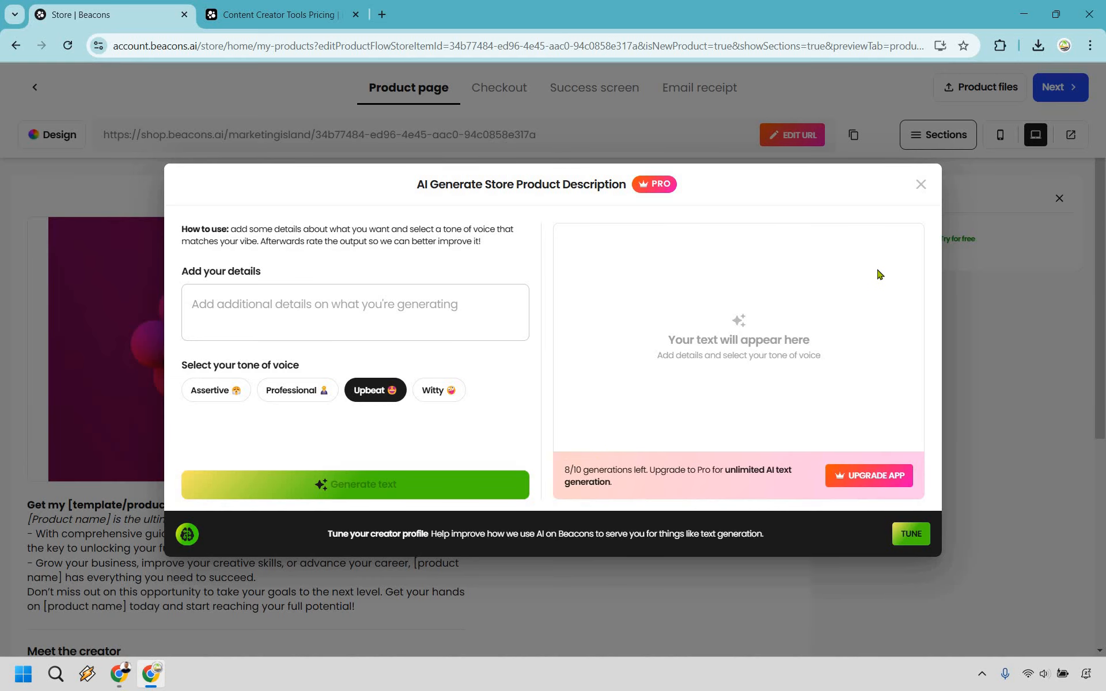
left_click(921, 186)
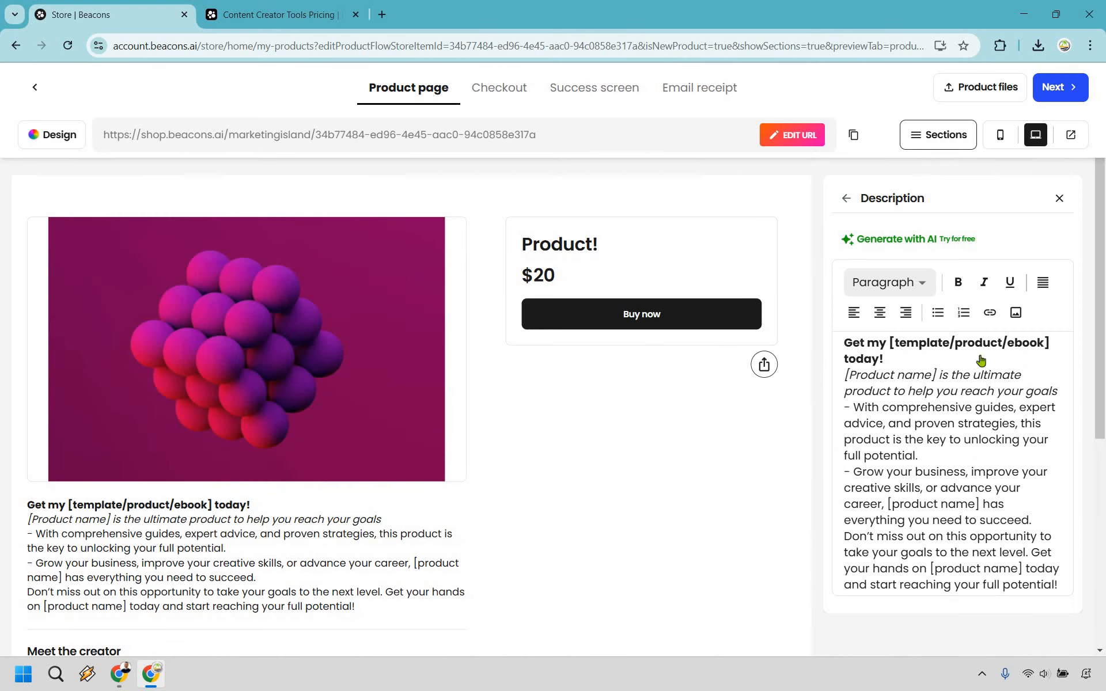
left_click(971, 374)
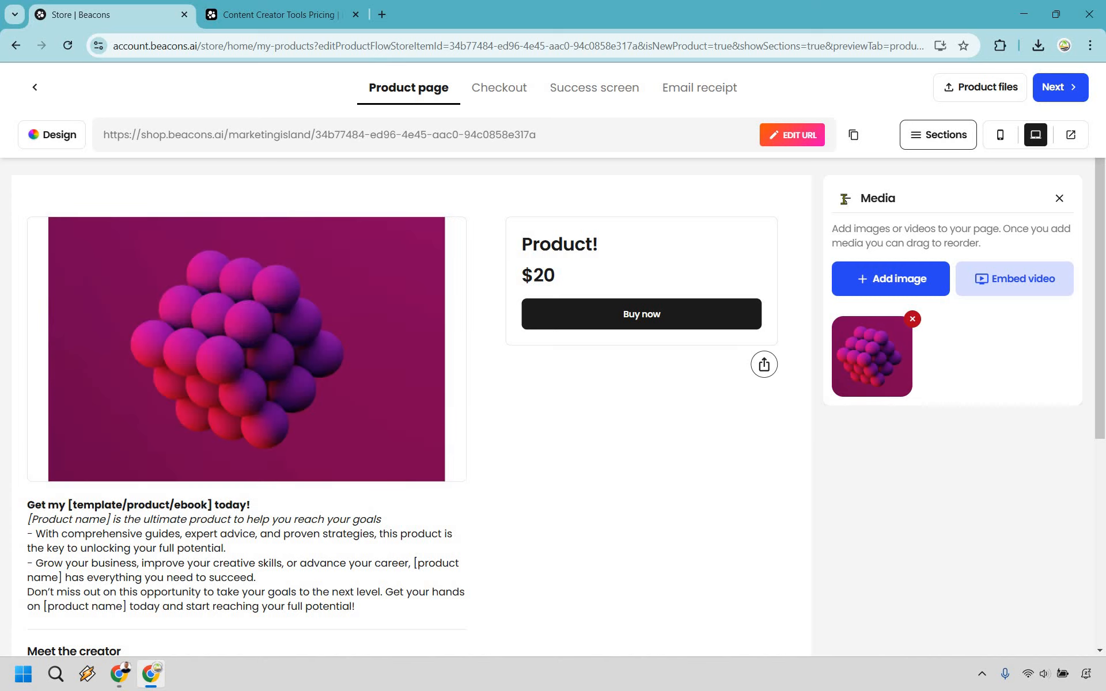
left_click(844, 199)
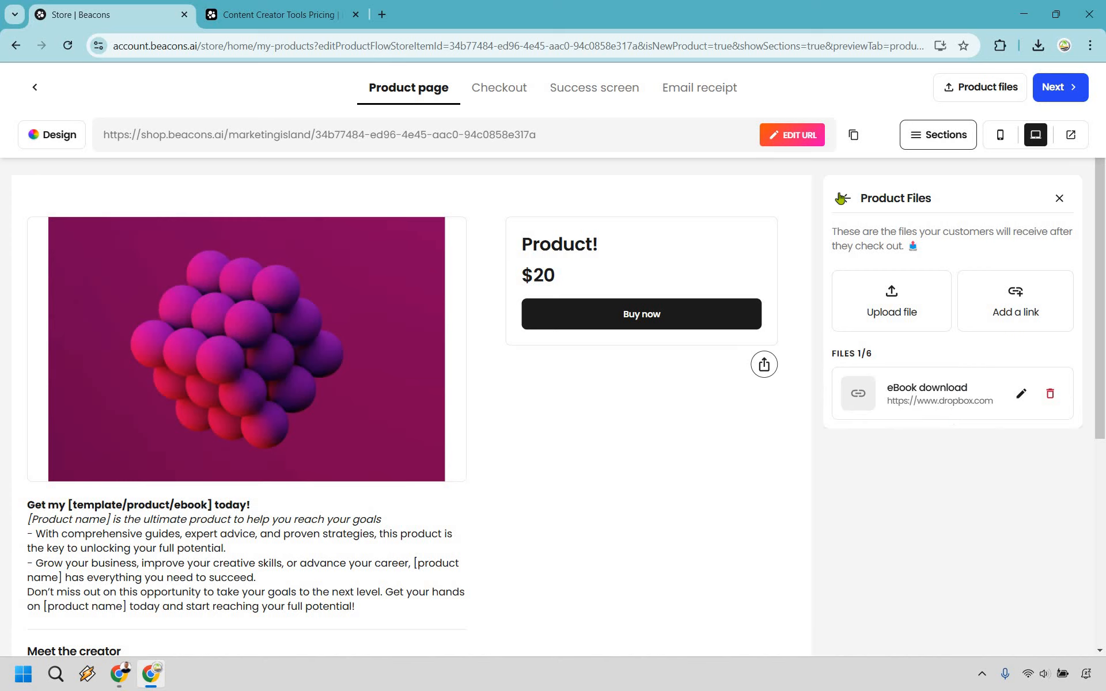
left_click(841, 199)
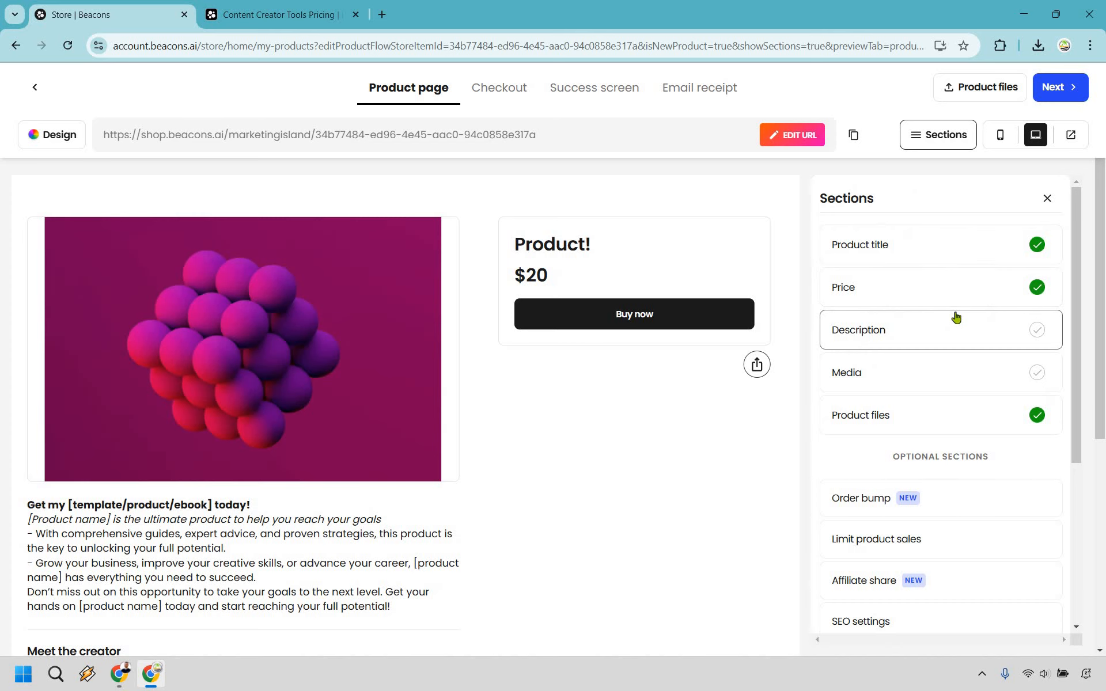
Look through the product's optional sections, such as order bump, affiliate share, SEO settings and reviews
scroll(974, 288, "down", 4)
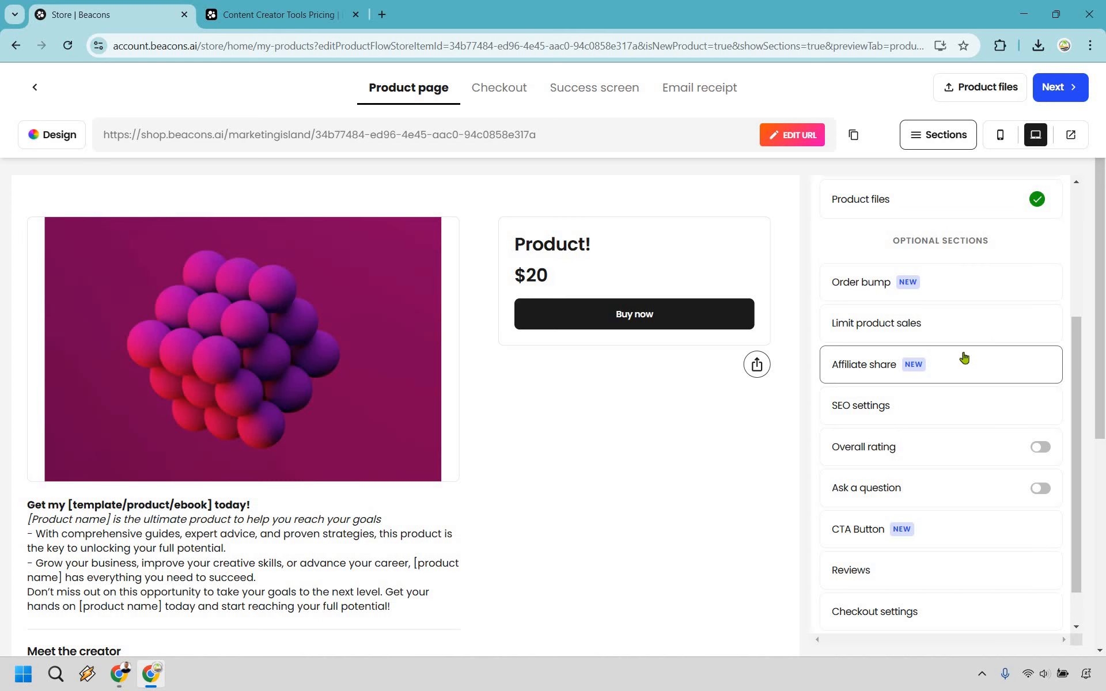
scroll(971, 363, "down", 1)
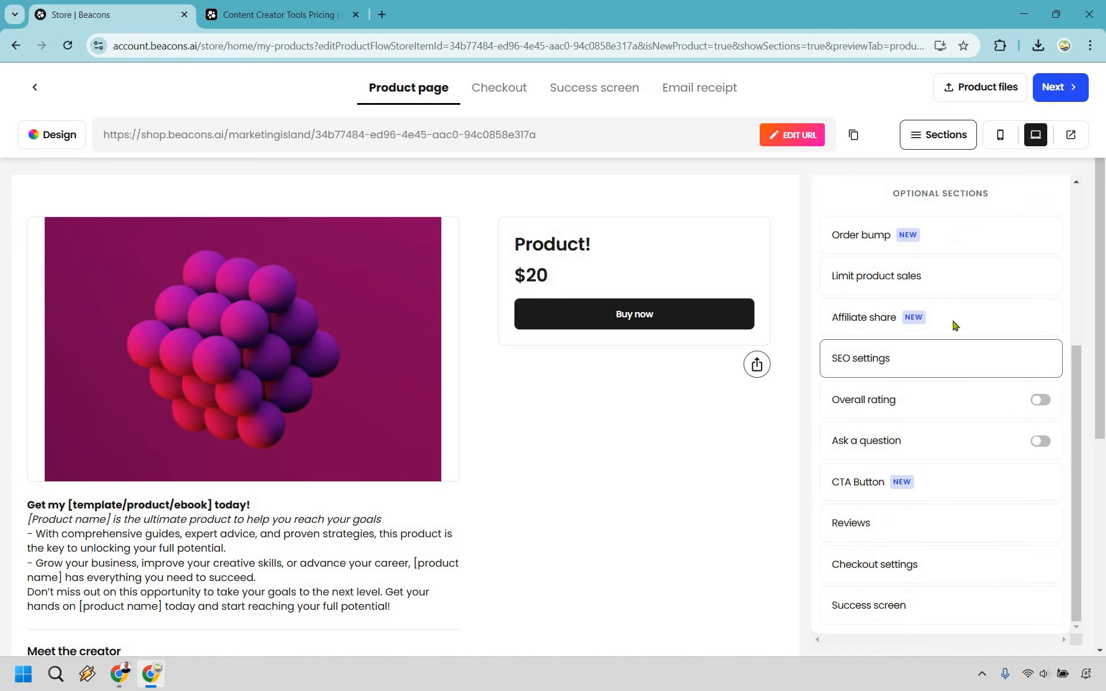
left_click(939, 358)
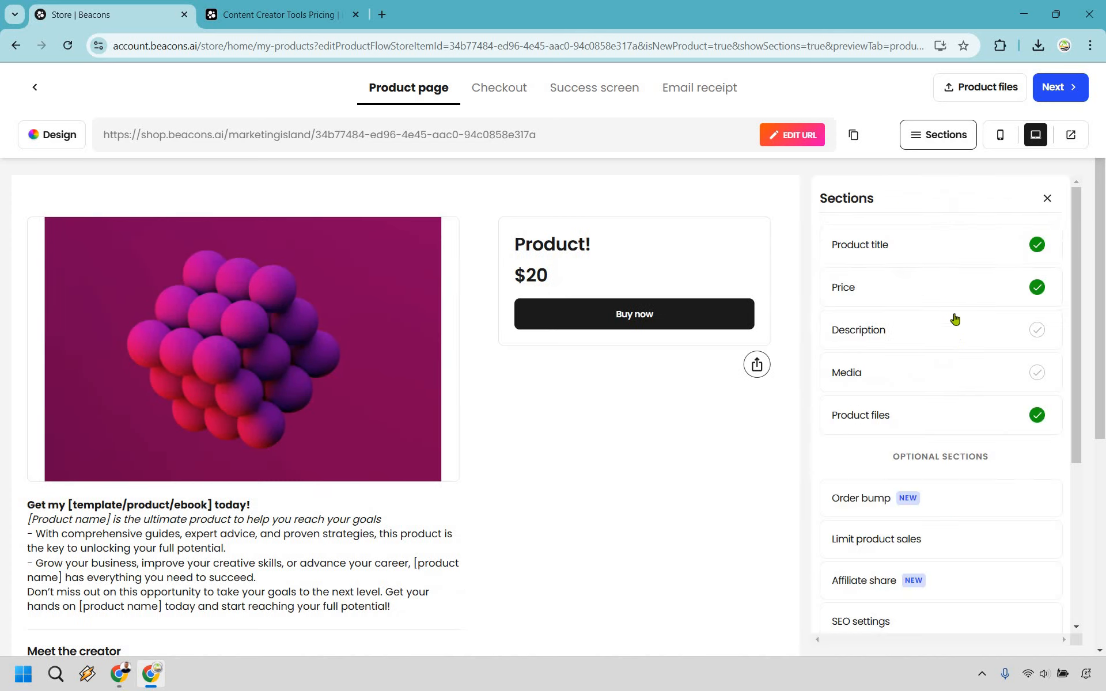
scroll(945, 490, "down", 3)
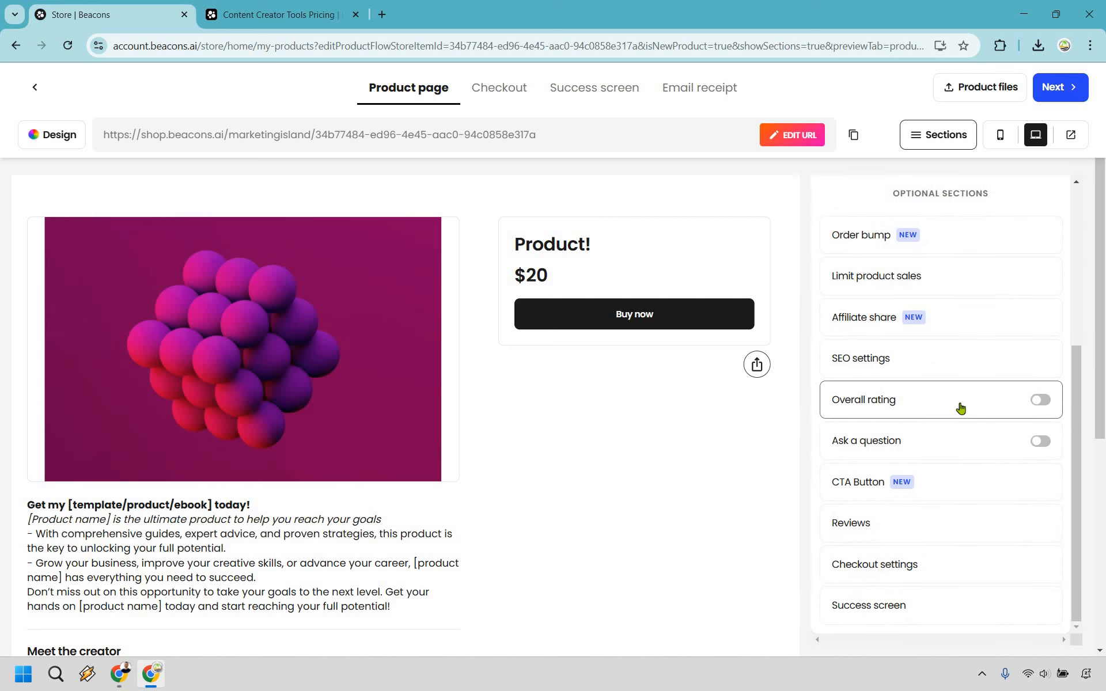
scroll(961, 408, "up", 5)
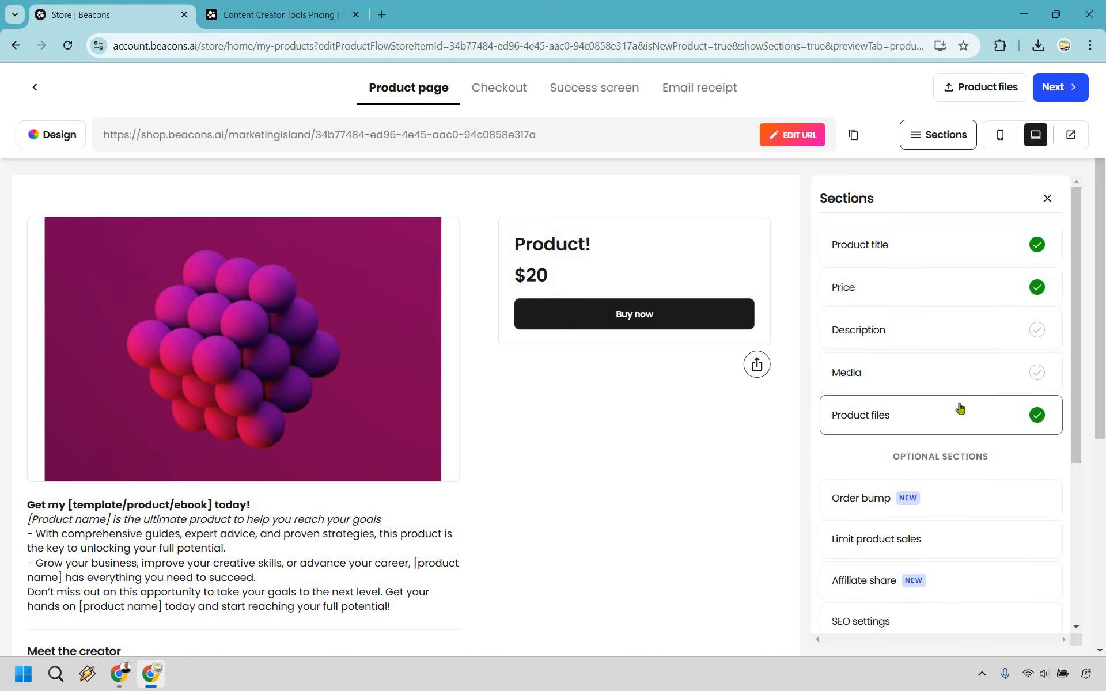
Review the checkout page and the field types that can be added to it, and preview the success screen and email receipt
left_click(488, 90)
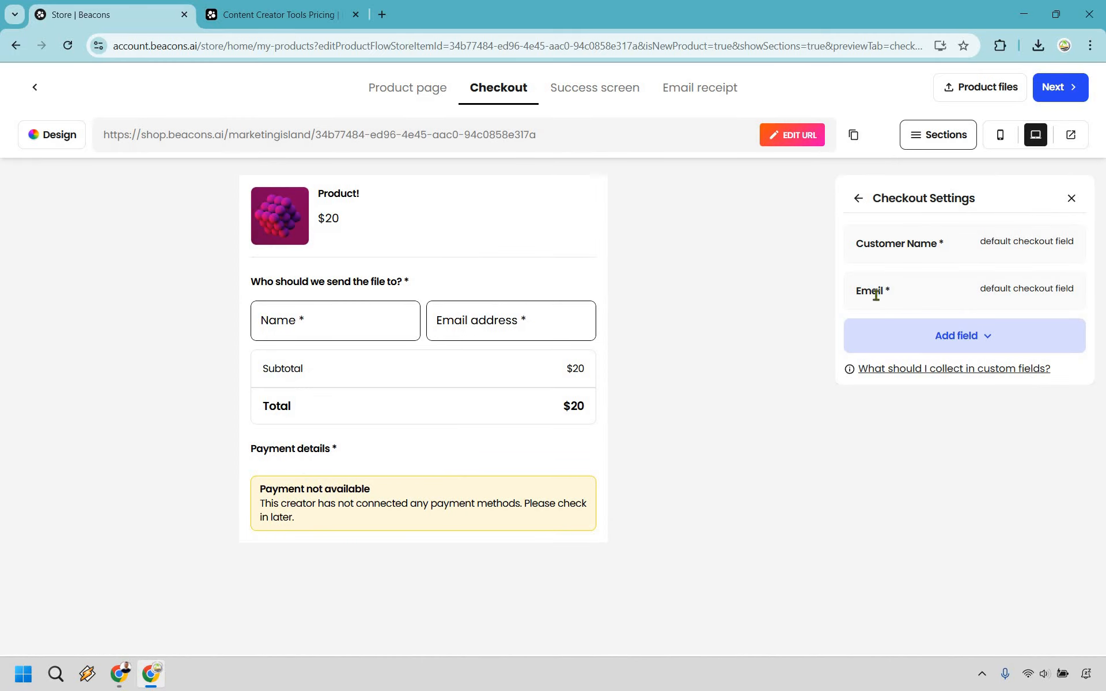
left_click(900, 339)
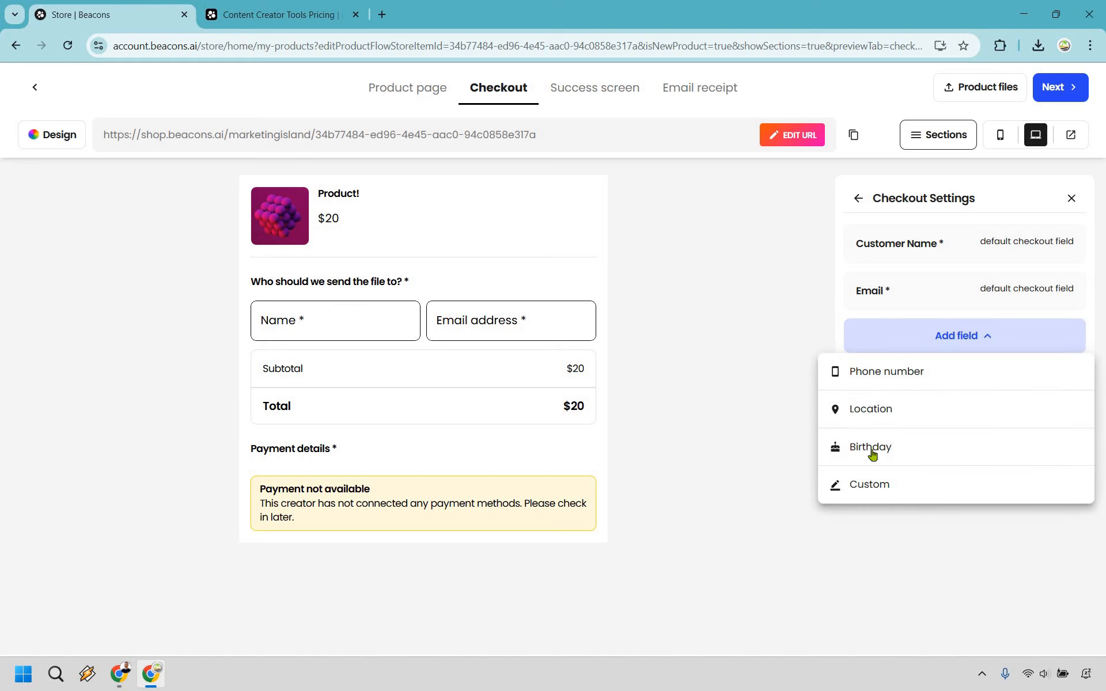
left_click(691, 198)
left_click(603, 102)
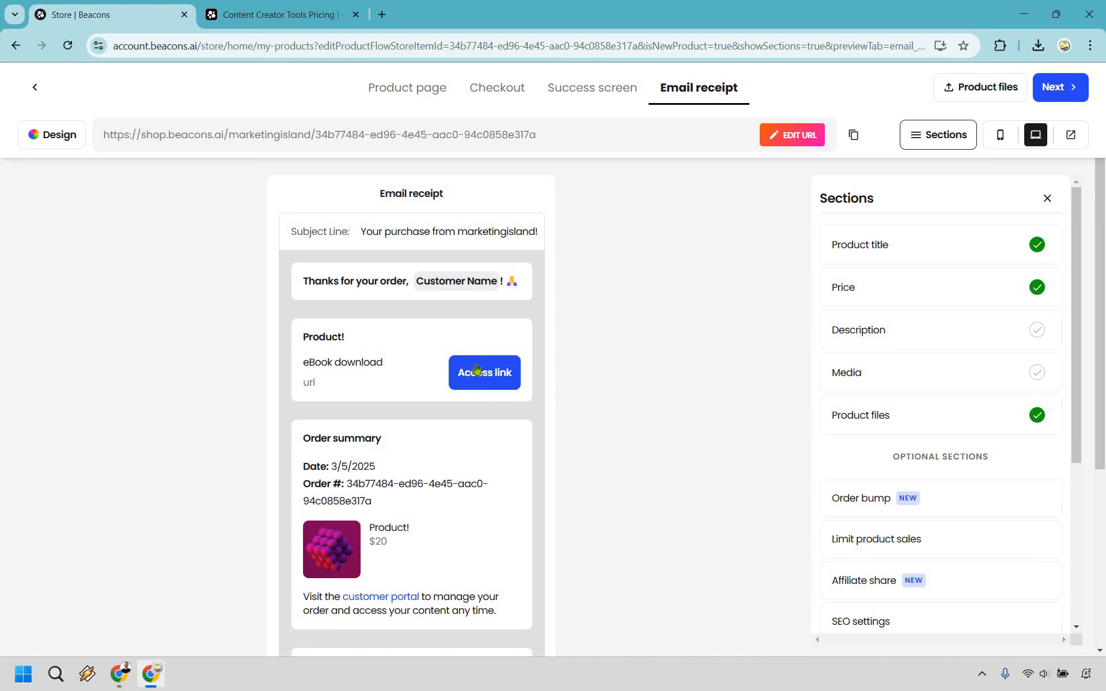
Review the rest of the email receipt preview and finish the product setup
scroll(452, 346, "down", 4)
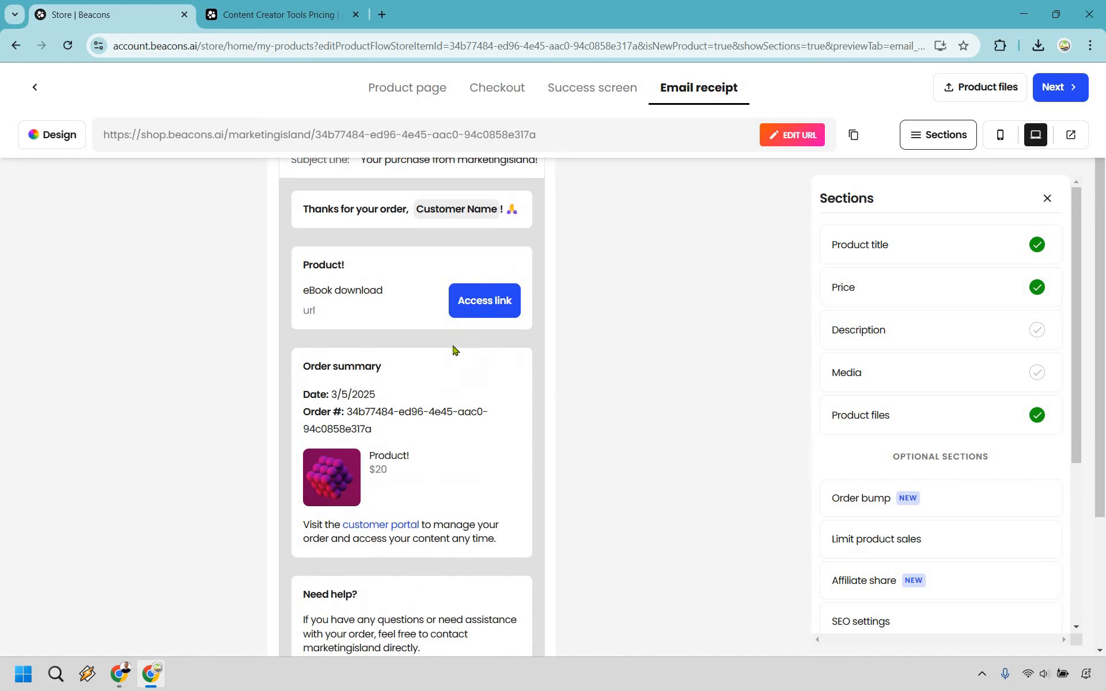
scroll(689, 361, "up", 4)
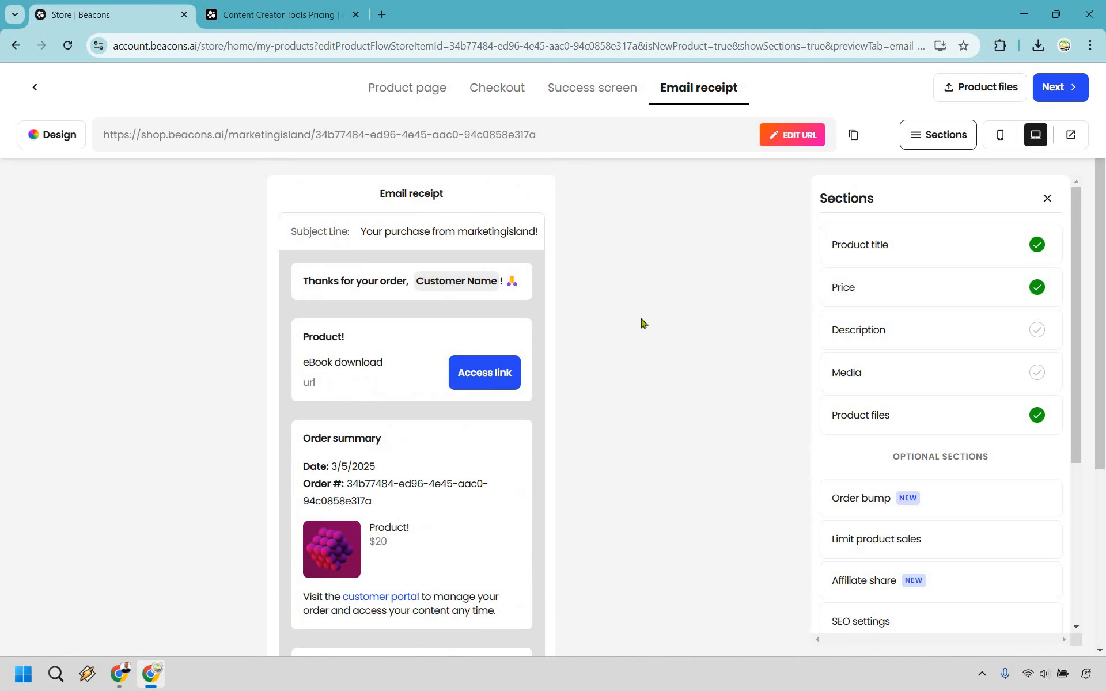
left_click(1058, 89)
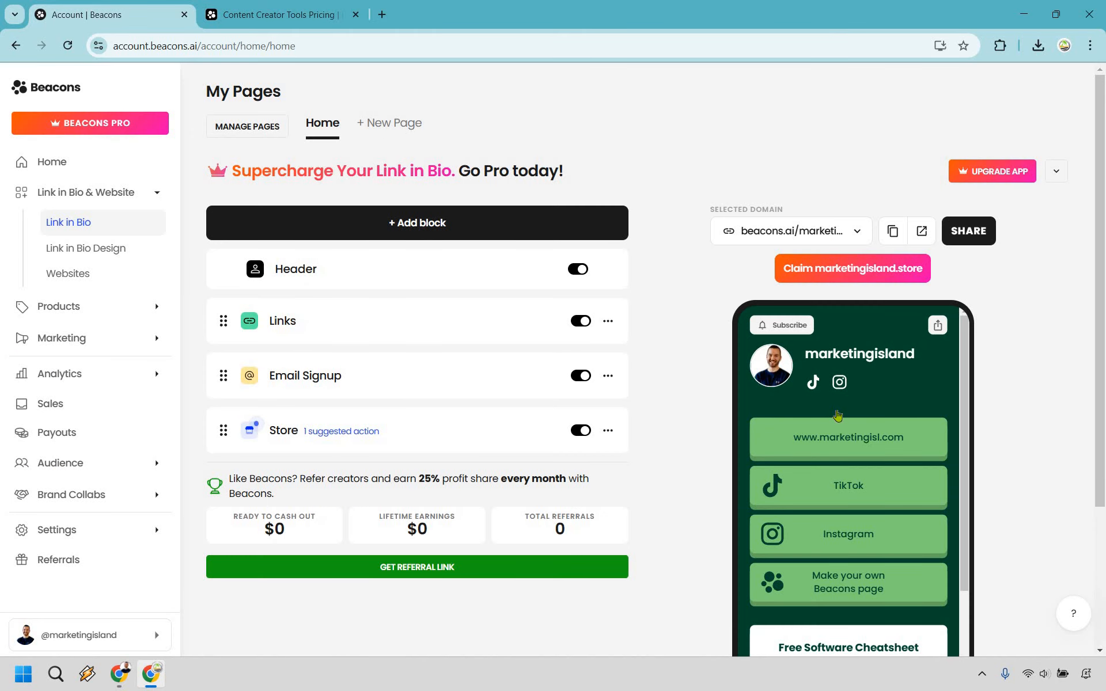
Move the Store block directly below the Header, above Links, and open the block's payment connection options
scroll(838, 415, "down", 5)
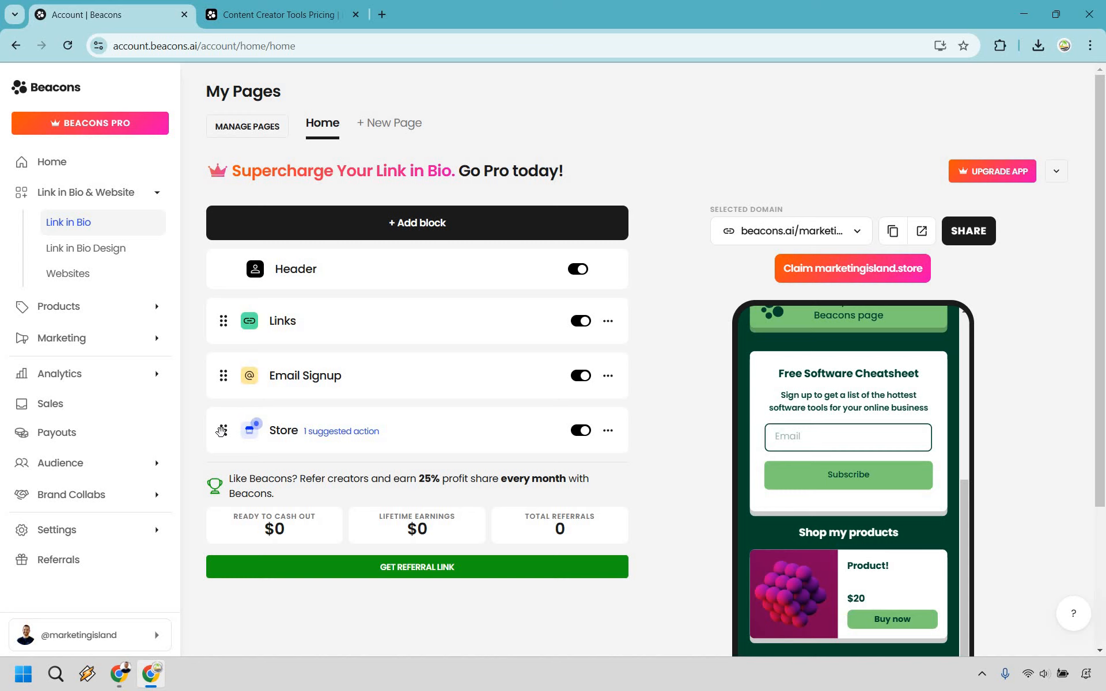
left_click_drag(222, 431, 223, 317)
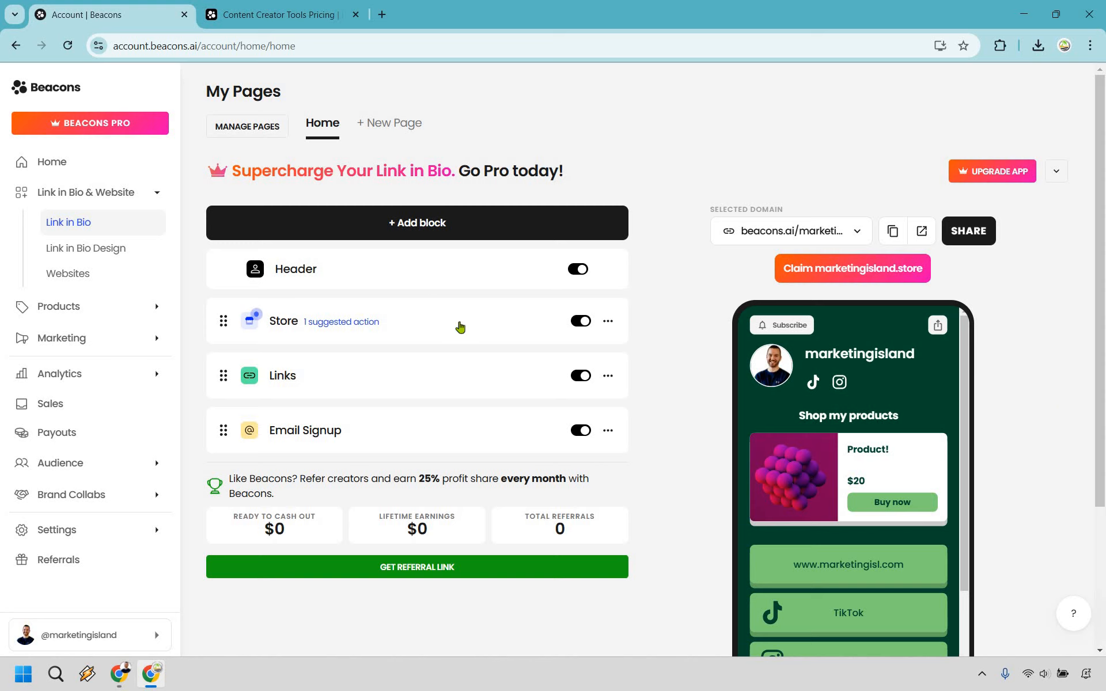
left_click(460, 327)
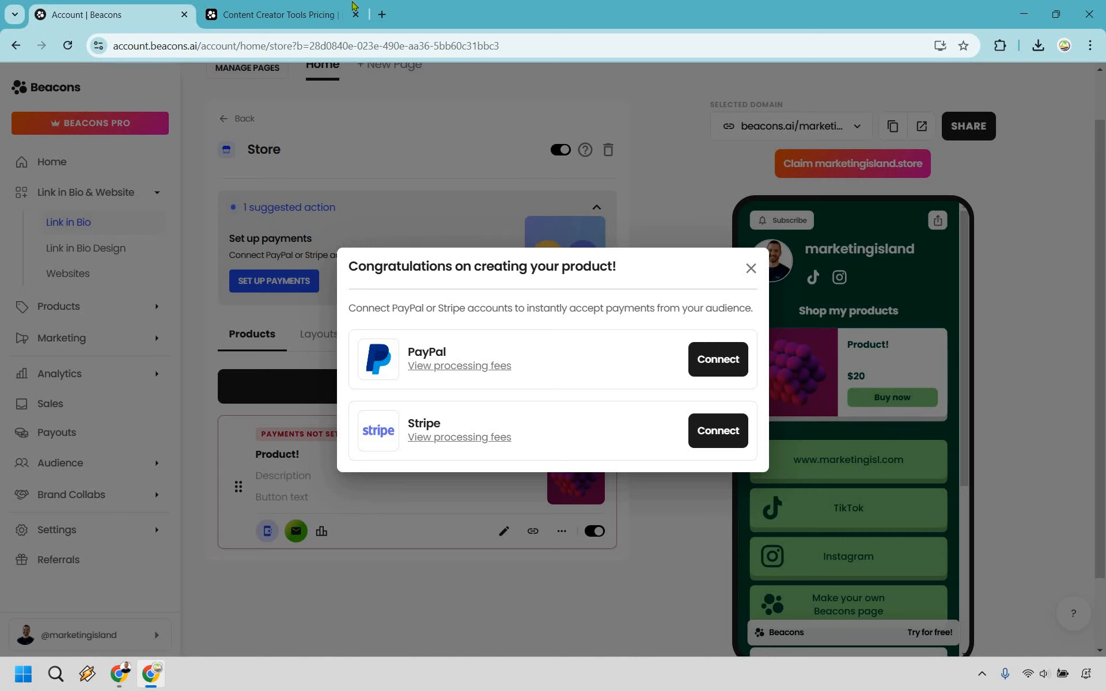
On the Beacons pricing page, compare the seller fees and features of the monthly Creator Pro, Store Pro and Business Pro plans
left_click(353, 6)
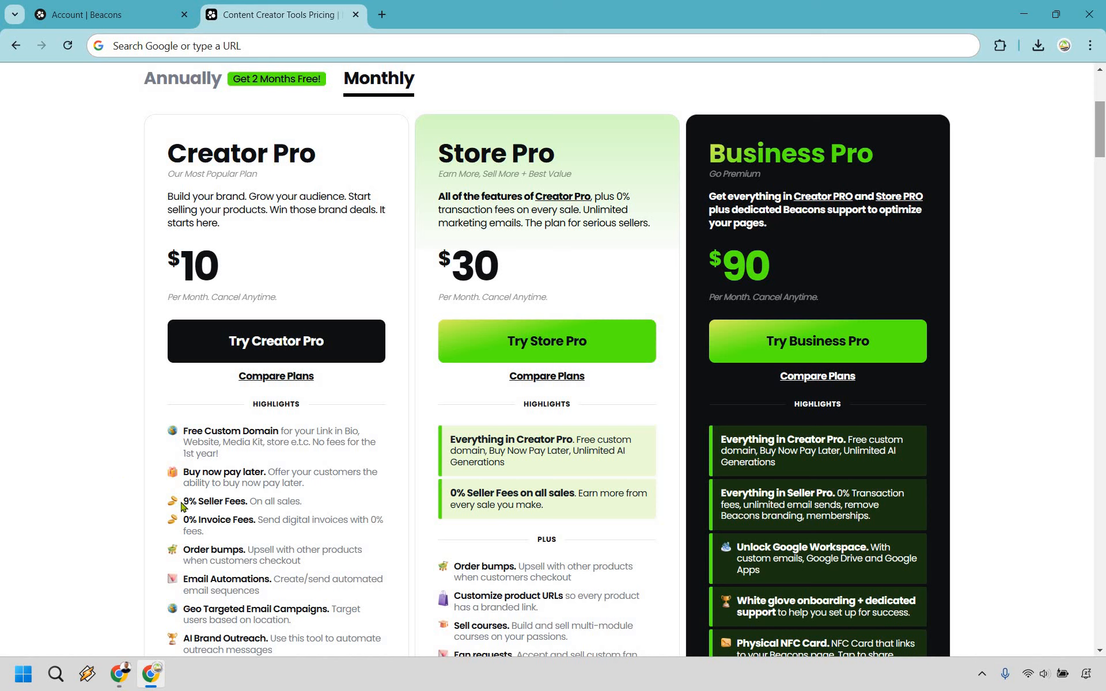
left_click_drag(183, 504, 251, 502)
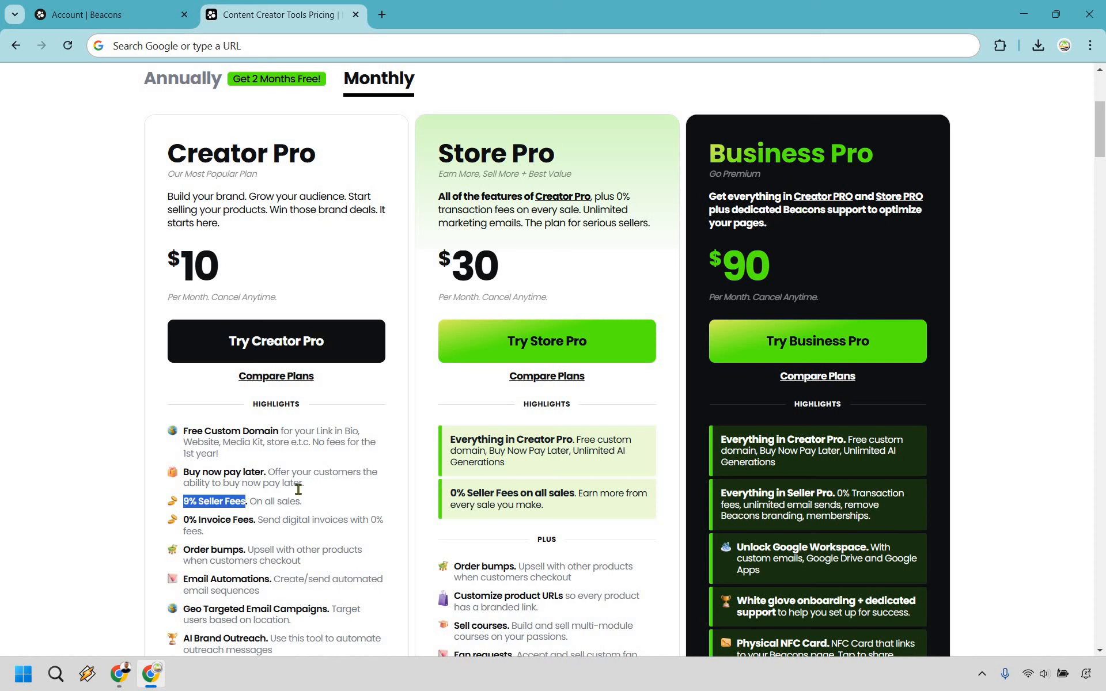
left_click(570, 490)
left_click_drag(573, 490, 449, 493)
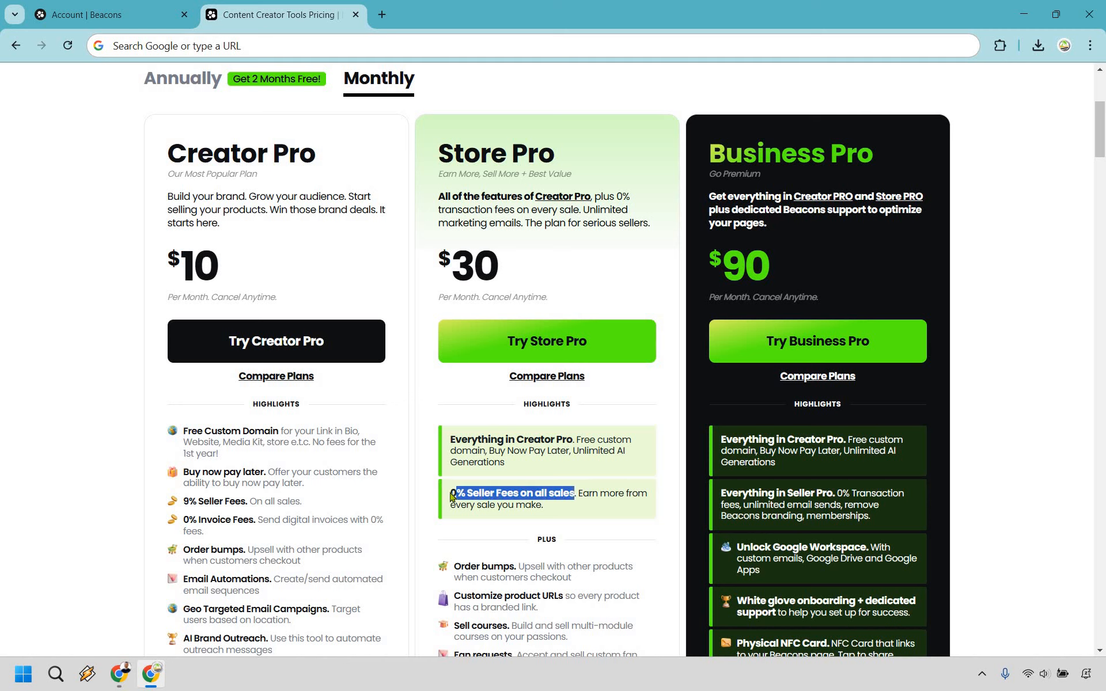
left_click(220, 501)
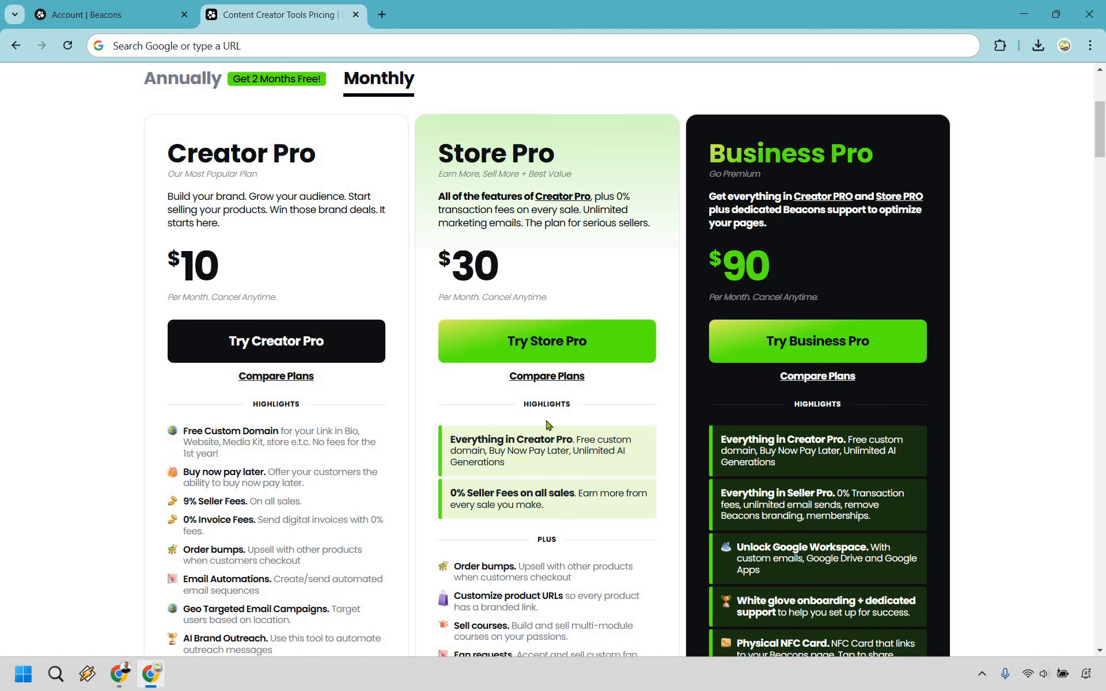
scroll(548, 425, "down", 3)
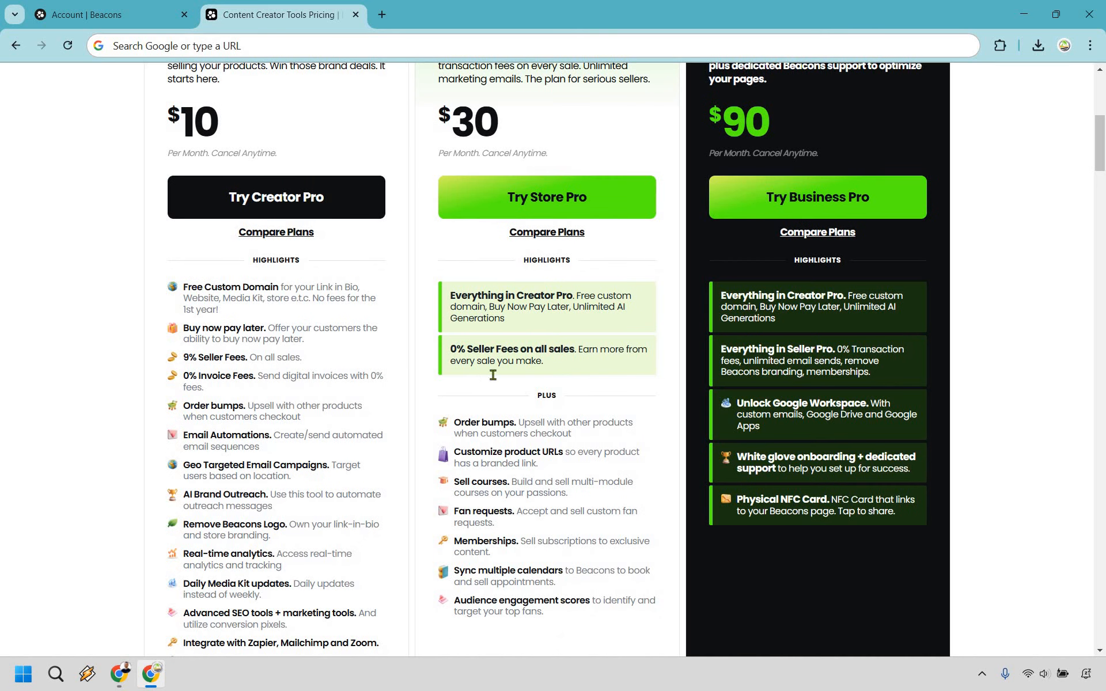
scroll(567, 432, "down", 1)
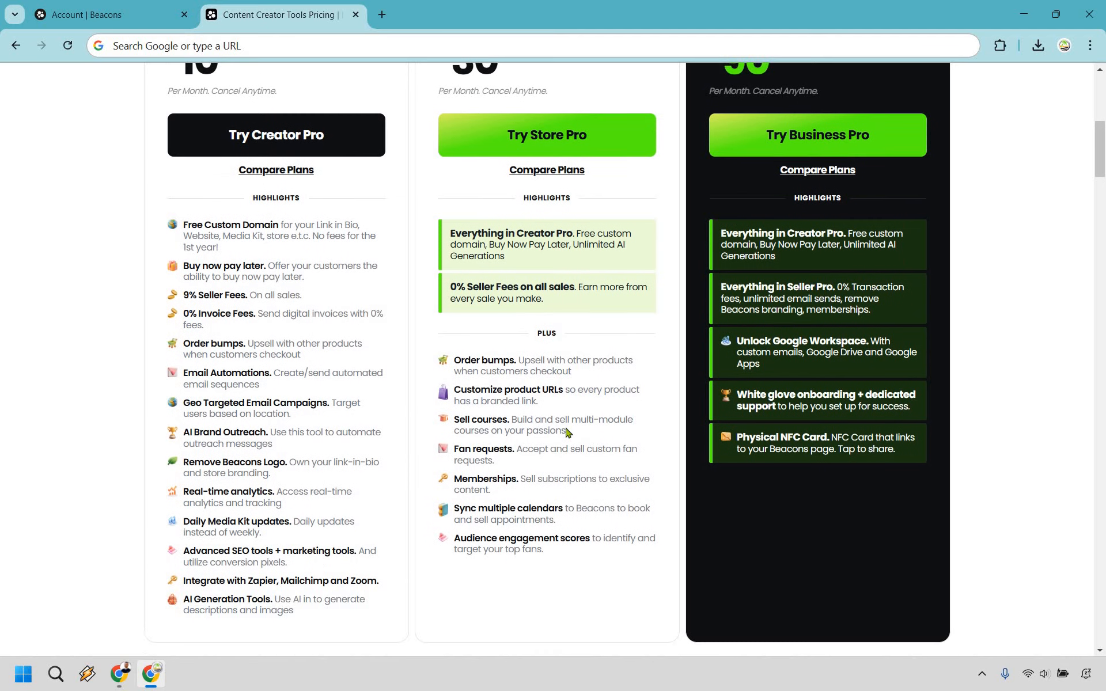
scroll(568, 432, "up", 2)
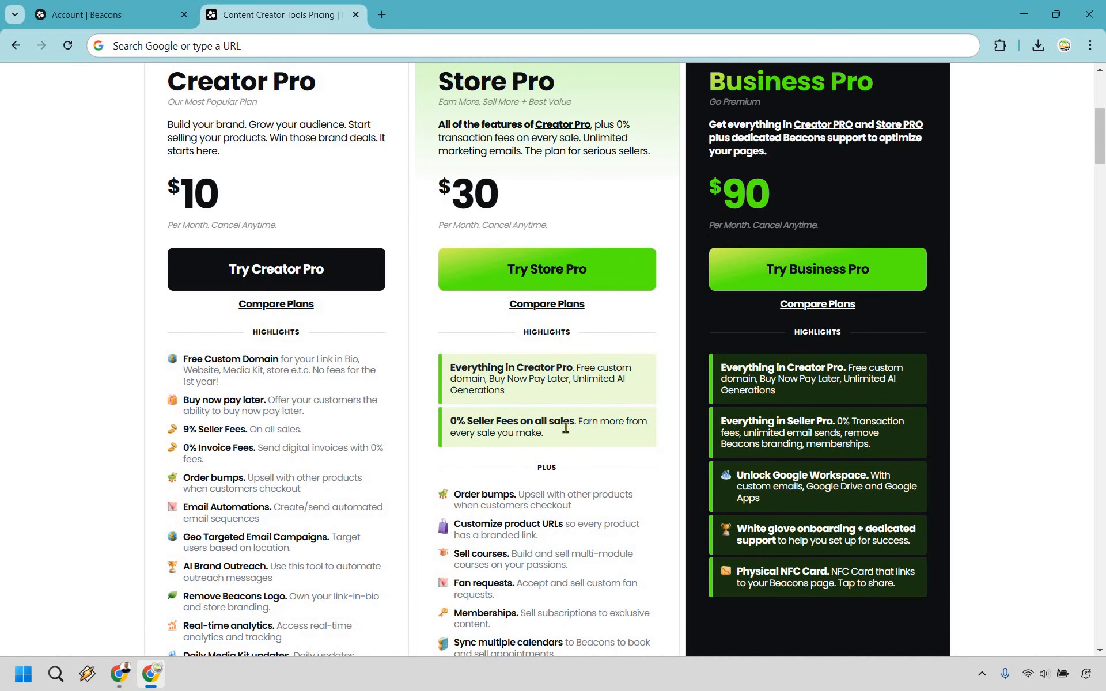